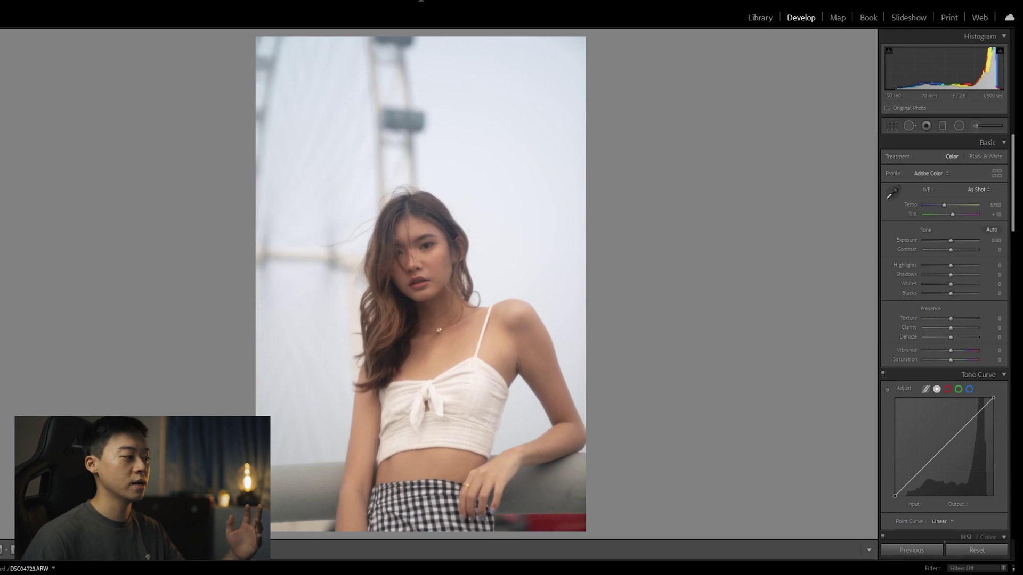
Step: Step through the filmstrip to the Kodak Portra 400 sample JPG
{"action": "key", "text": "Right"}
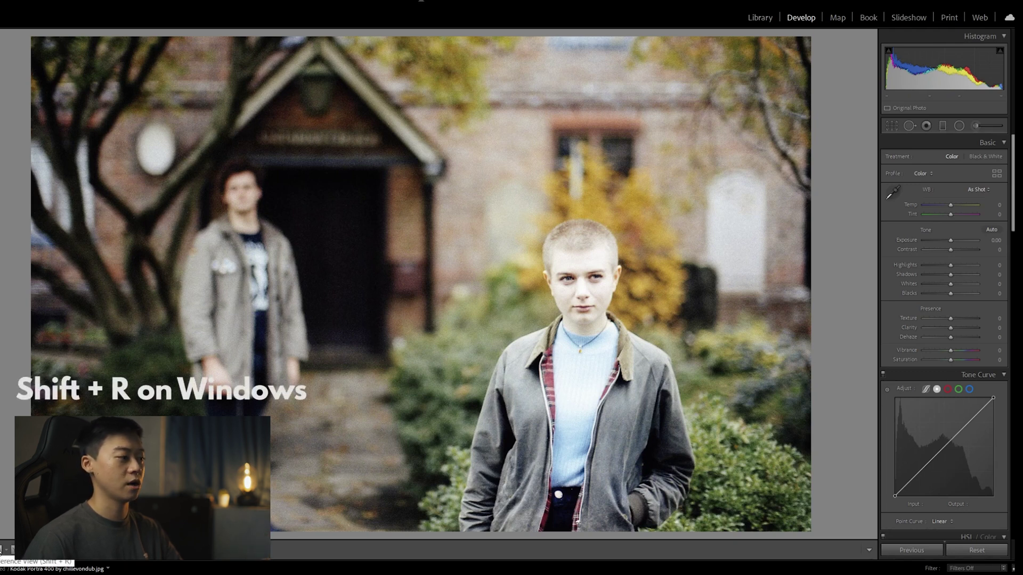
Step: Open Reference View with portrait DSC04723.ARW active and the Portra sample as the reference
{"action": "left_click", "coordinate": [2, 550]}
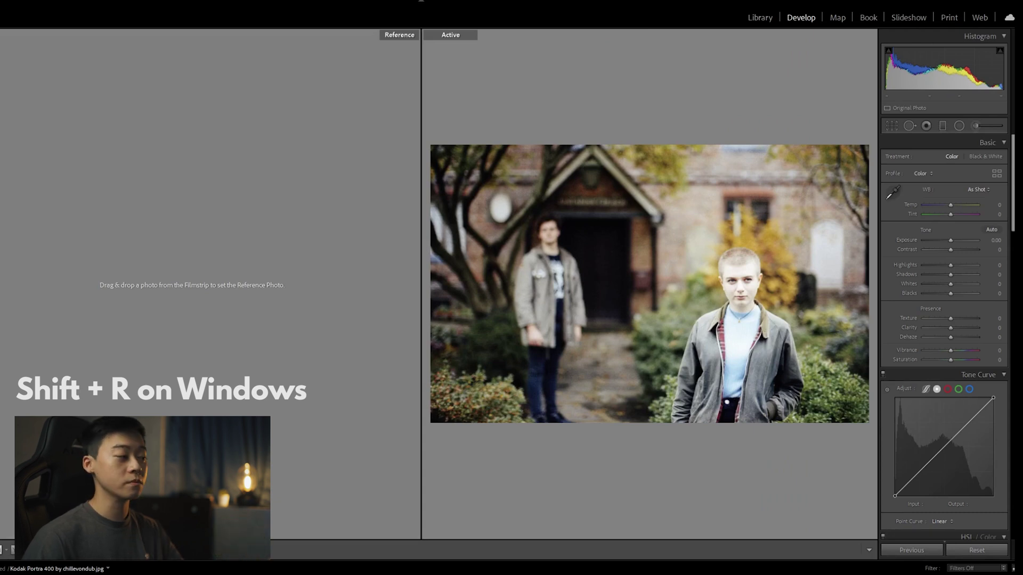
{"action": "key", "text": "Right"}
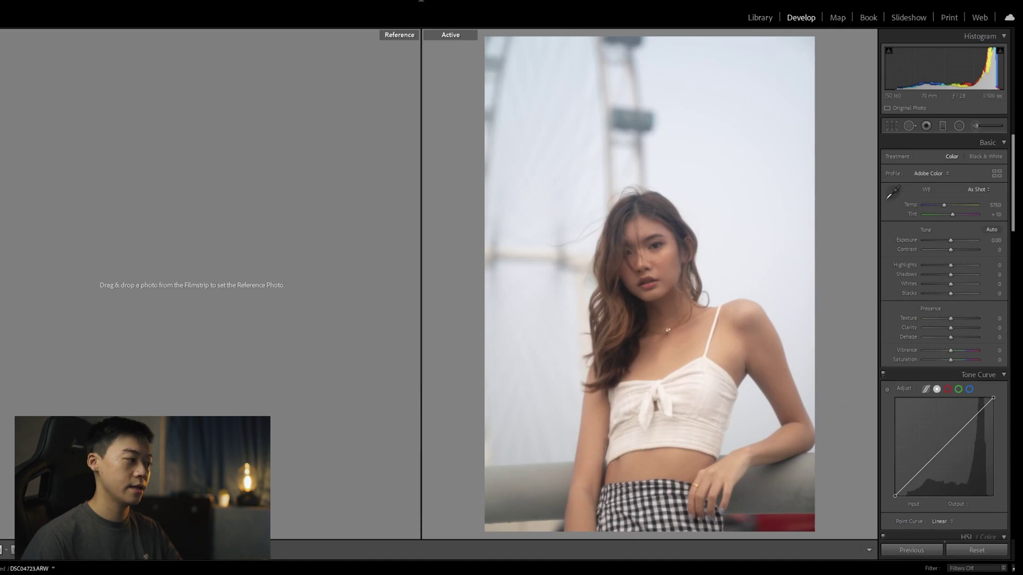
{"action": "left_click_drag", "start_coordinate": [234, 511], "coordinate": [216, 283]}
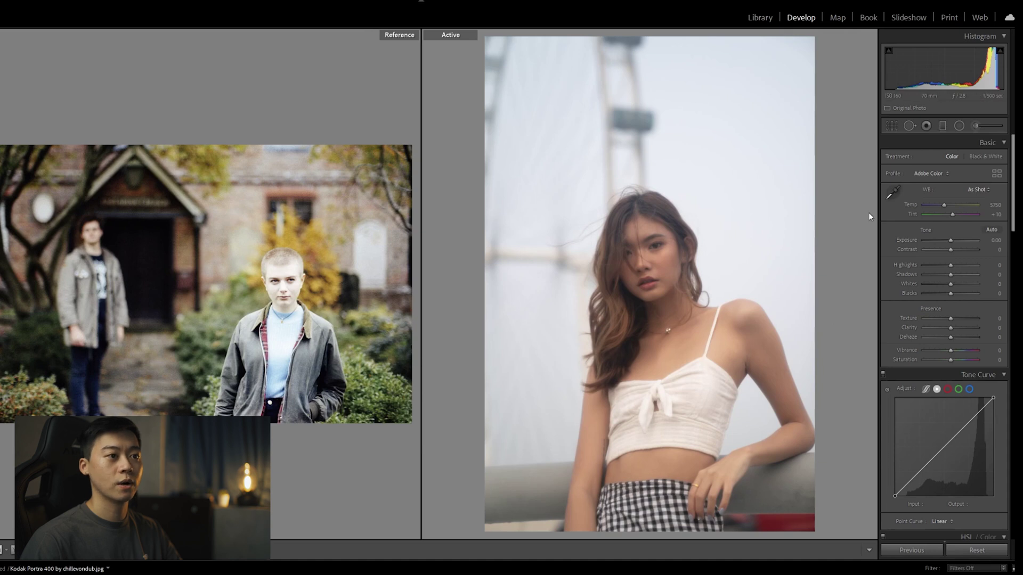
Step: Neutralise white balance from the pale sky (6200, +7) and raise exposure to +0.10
{"action": "left_click", "coordinate": [895, 193]}
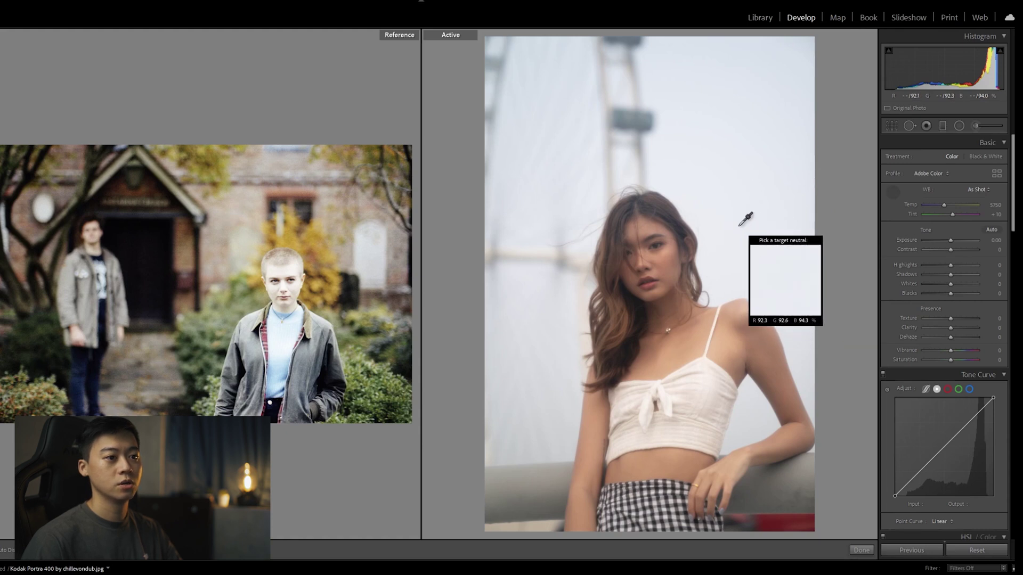
{"action": "left_click", "coordinate": [760, 260]}
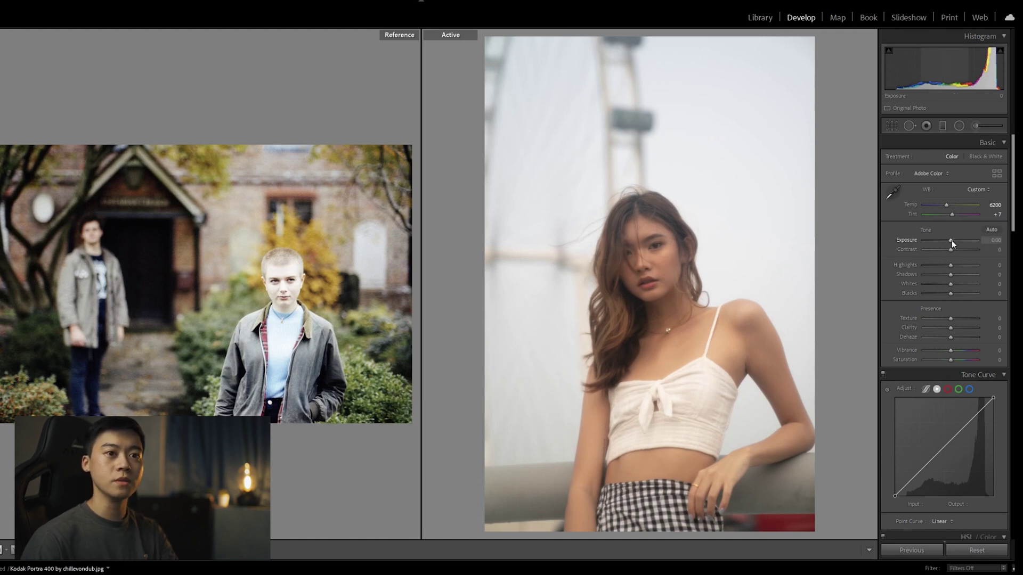
{"action": "key", "text": "Up"}
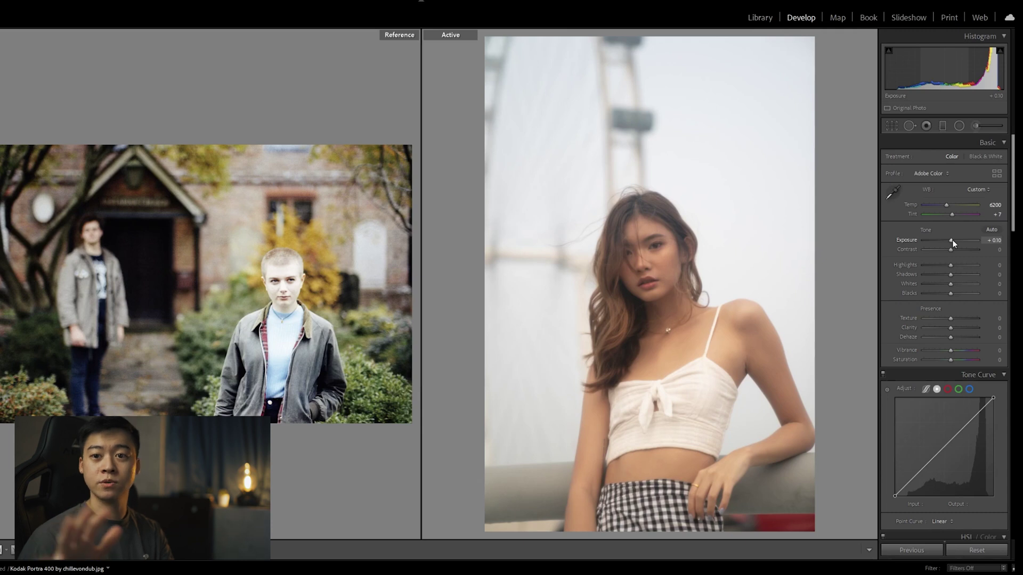
{"action": "scroll", "coordinate": [951, 240], "scroll_direction": "down", "scroll_amount": 3}
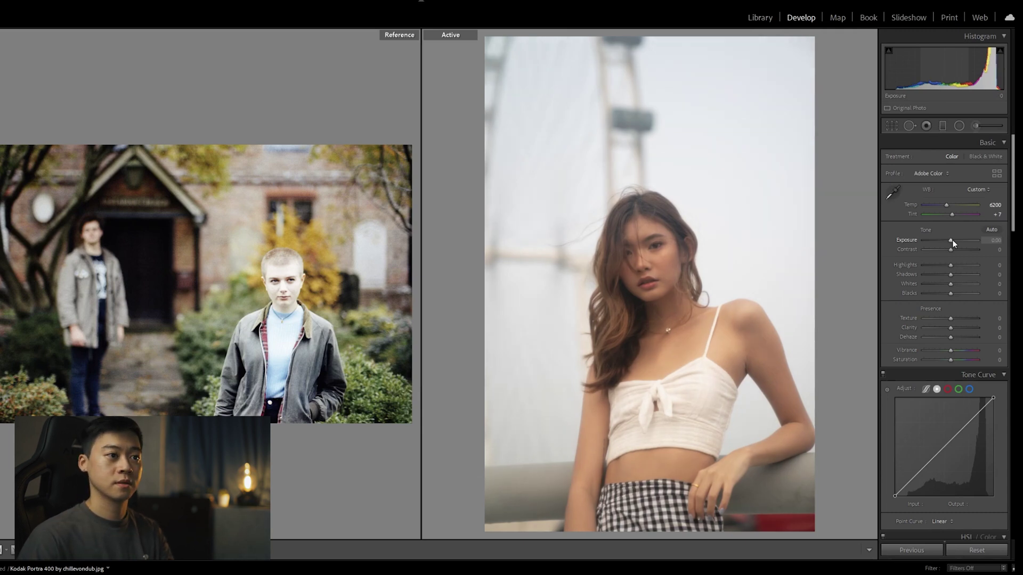
{"action": "scroll", "coordinate": [951, 240], "scroll_direction": "up", "scroll_amount": 3}
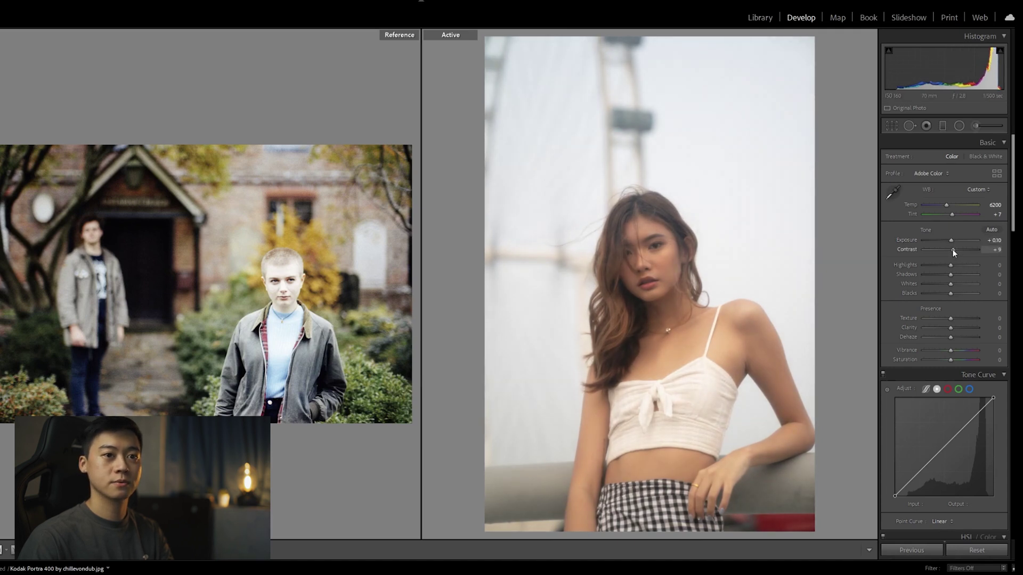
Step: Set Contrast to +15, Whites to +26 and Blacks to -53
{"action": "left_click", "coordinate": [992, 249]}
{"action": "type", "text": "15"}
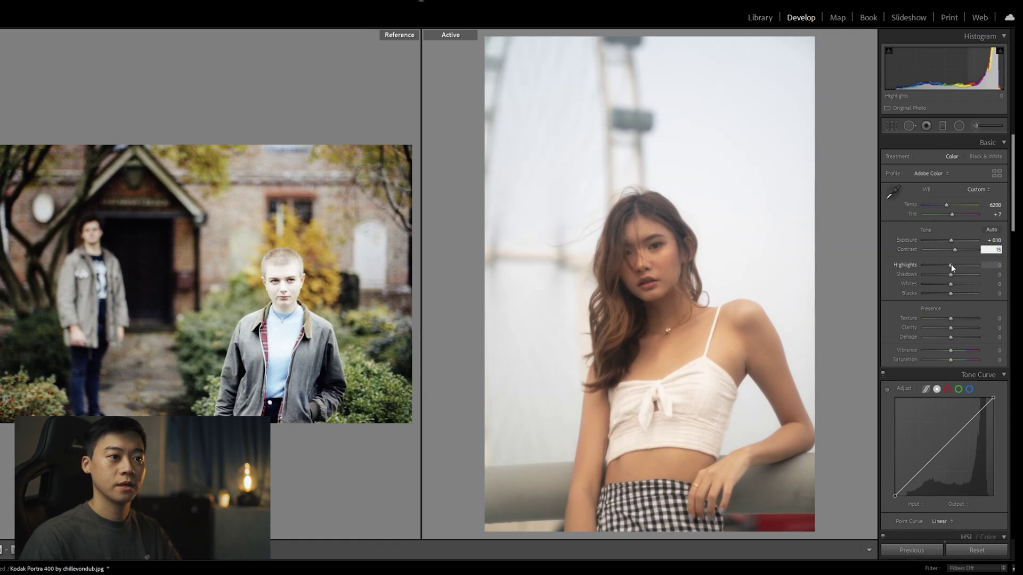
{"action": "key", "text": "Return"}
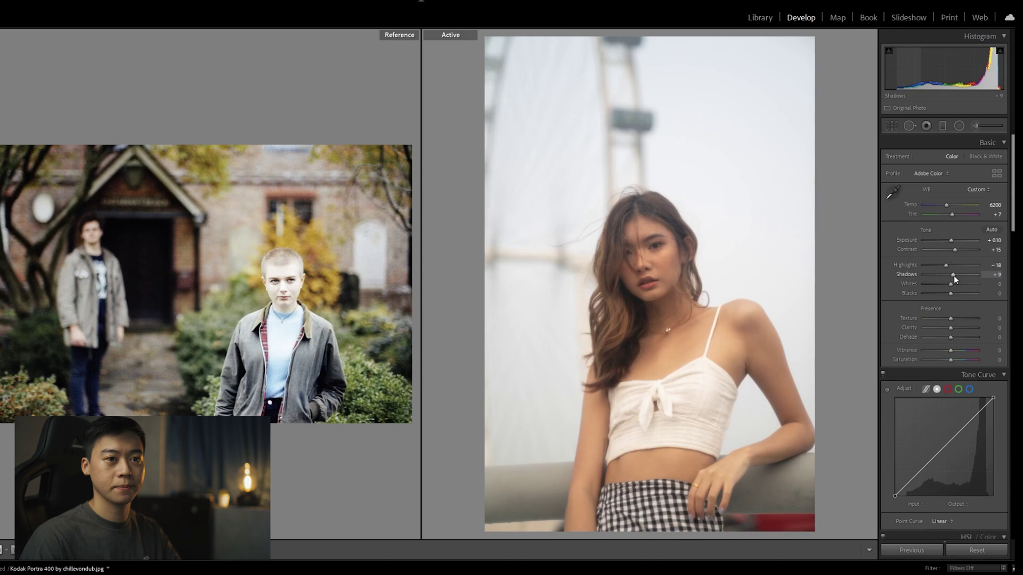
{"action": "left_click_drag", "start_coordinate": [951, 283], "coordinate": [957, 284]}
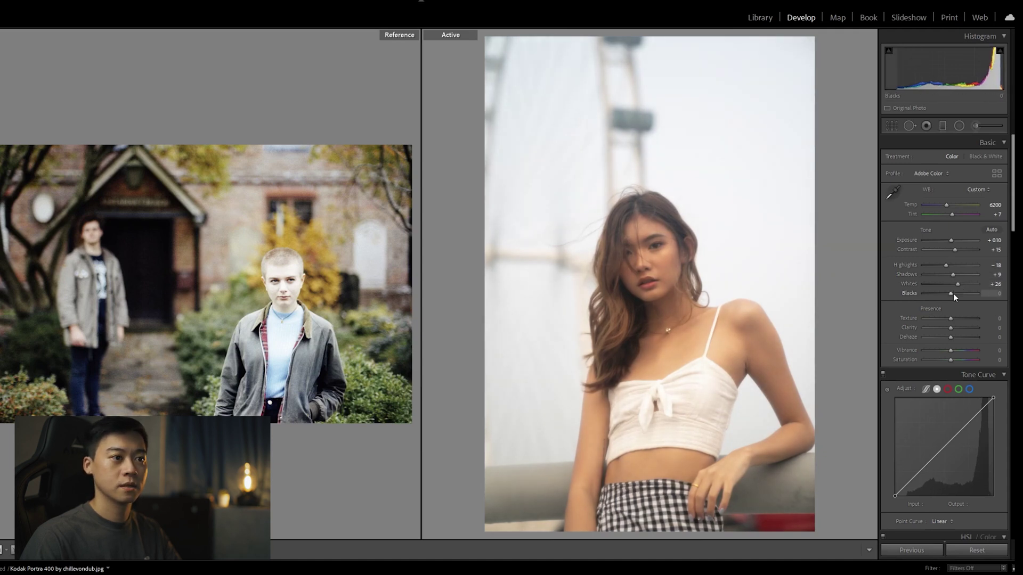
{"action": "left_click_drag", "start_coordinate": [947, 298], "coordinate": [939, 298]}
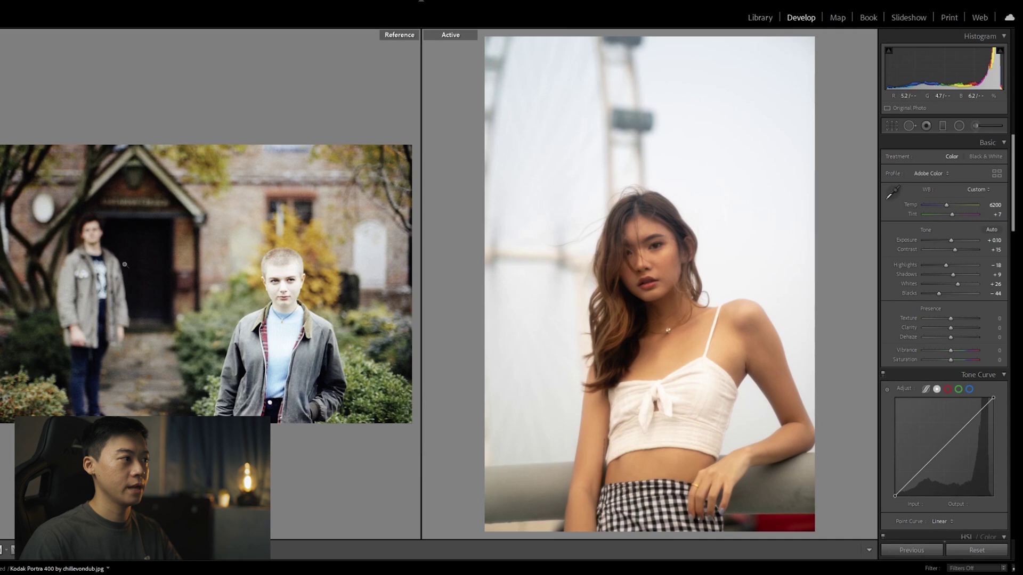
{"action": "left_click", "coordinate": [156, 262]}
{"action": "left_click", "coordinate": [162, 270]}
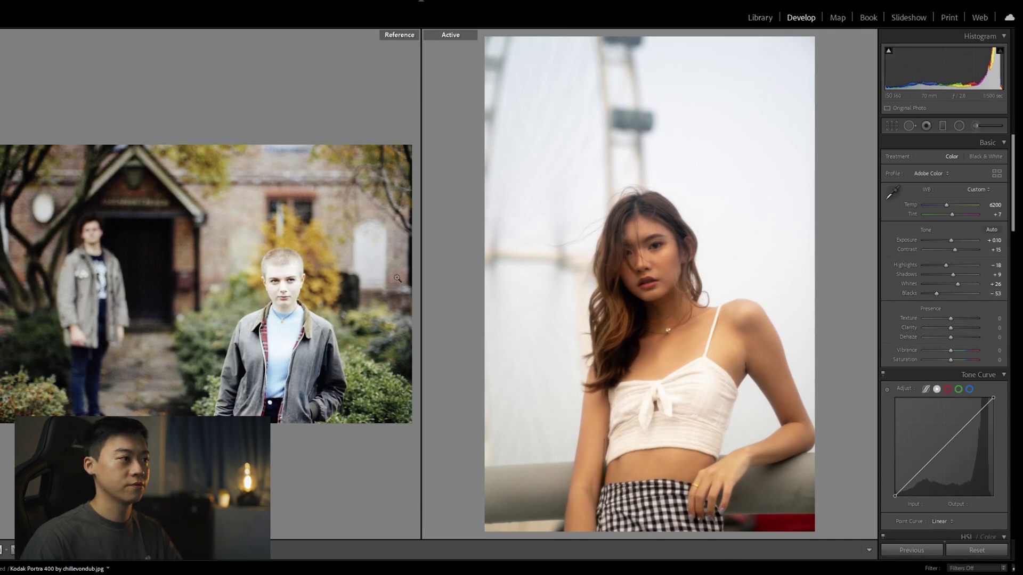
Step: Soften the portrait's Clarity to -10, checking hair detail against the reference
{"action": "left_click", "coordinate": [298, 285]}
{"action": "left_click", "coordinate": [317, 282]}
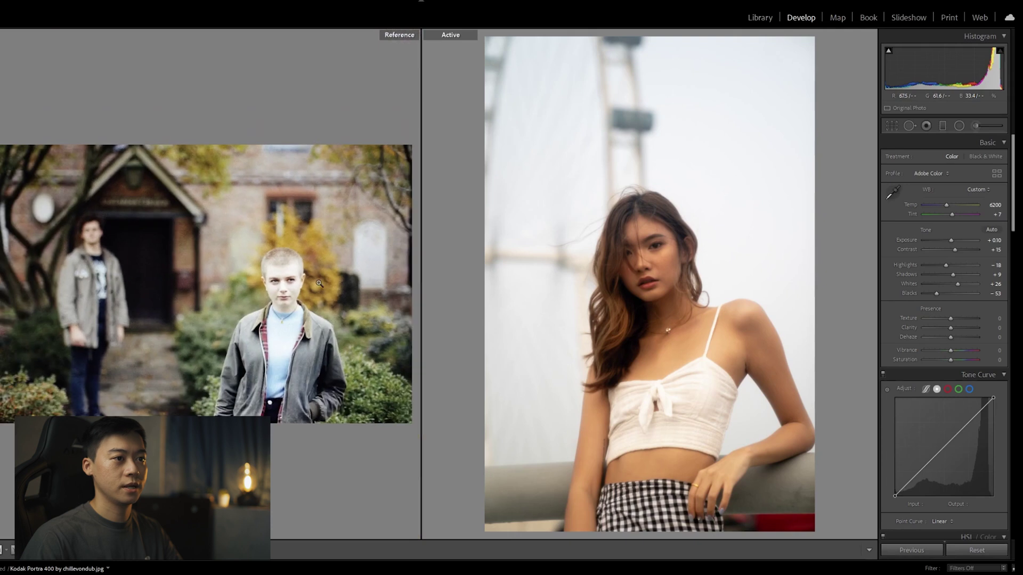
{"action": "left_click", "coordinate": [998, 327]}
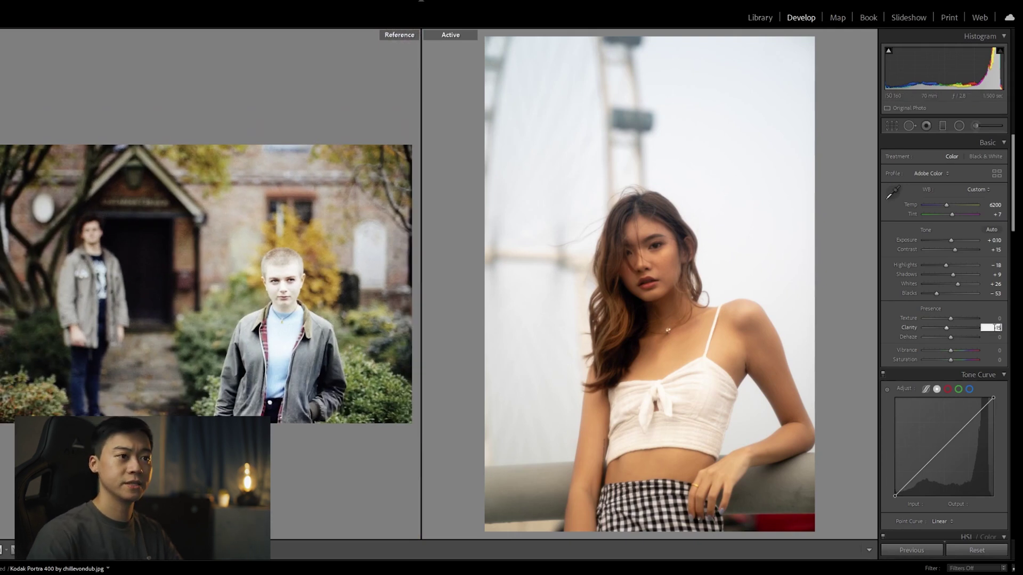
{"action": "key", "text": "Return"}
{"action": "left_click", "coordinate": [681, 222]}
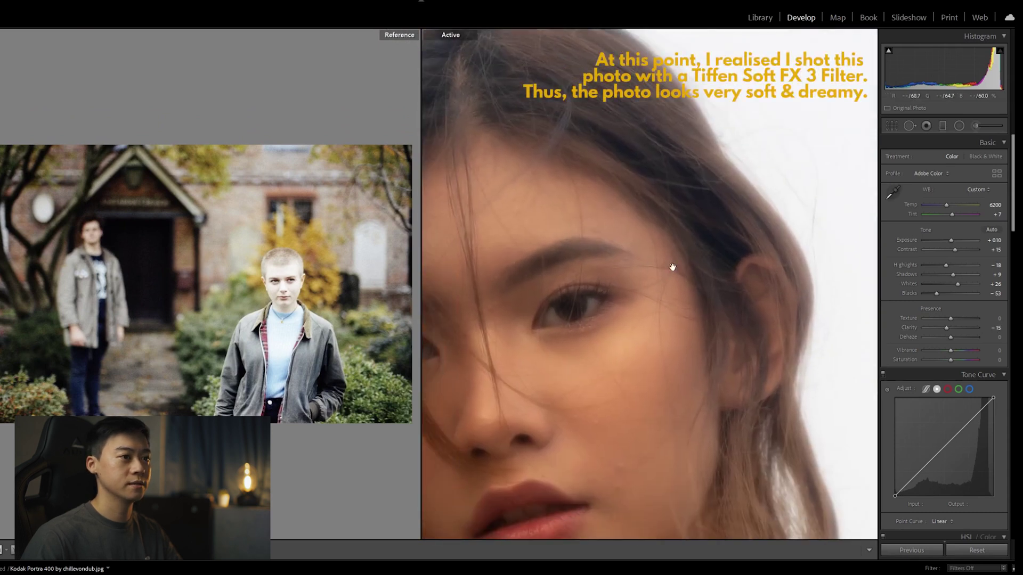
{"action": "left_click", "coordinate": [721, 223]}
{"action": "left_click", "coordinate": [994, 328]}
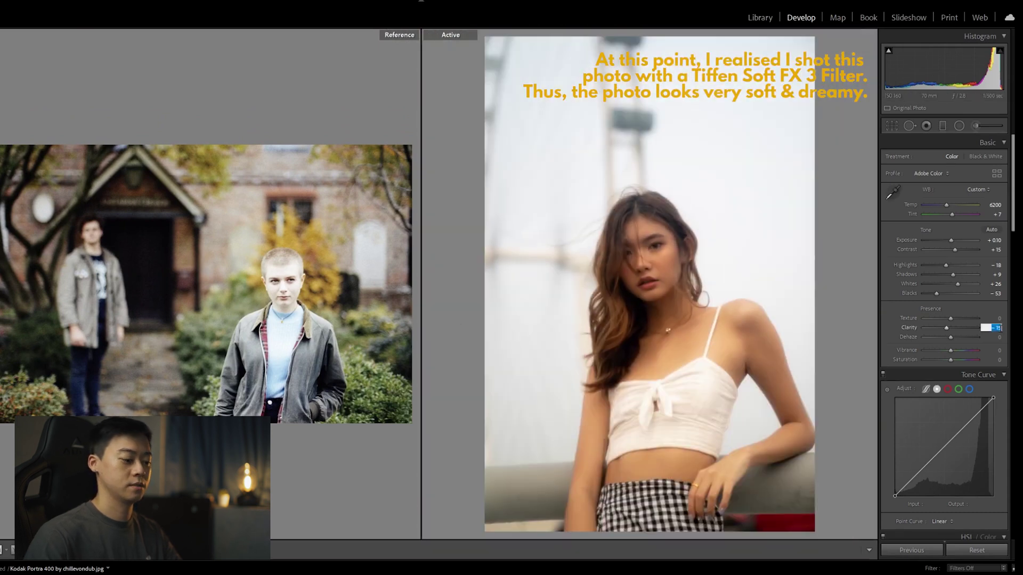
{"action": "type", "text": "-10"}
{"action": "key", "text": "Return"}
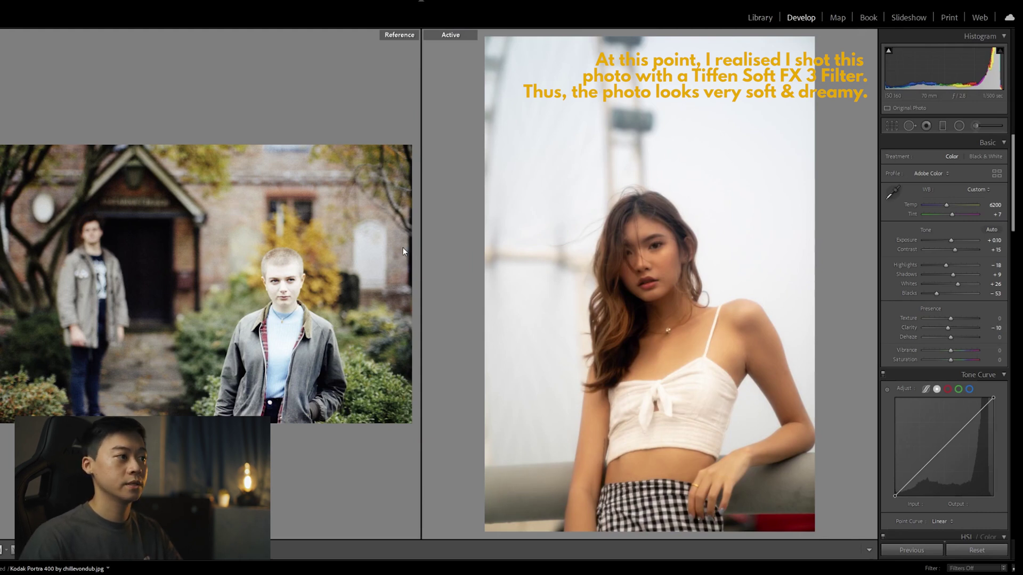
{"action": "left_click", "coordinate": [326, 226]}
{"action": "left_click", "coordinate": [257, 250]}
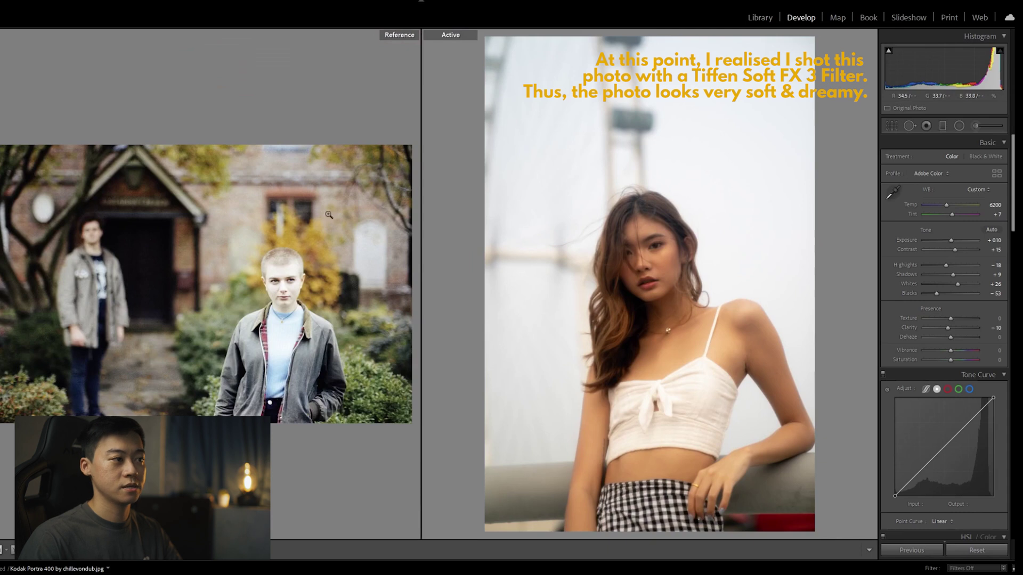
Step: Set Vibrance to +10 while comparing the reference subject's face up close
{"action": "left_click", "coordinate": [999, 351]}
{"action": "type", "text": "10"}
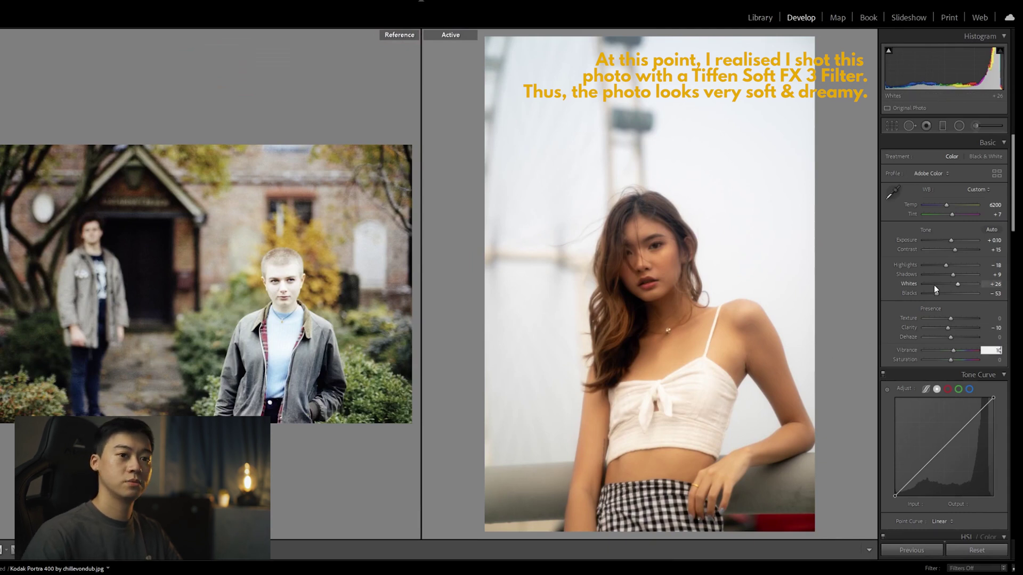
{"action": "key", "text": "Return"}
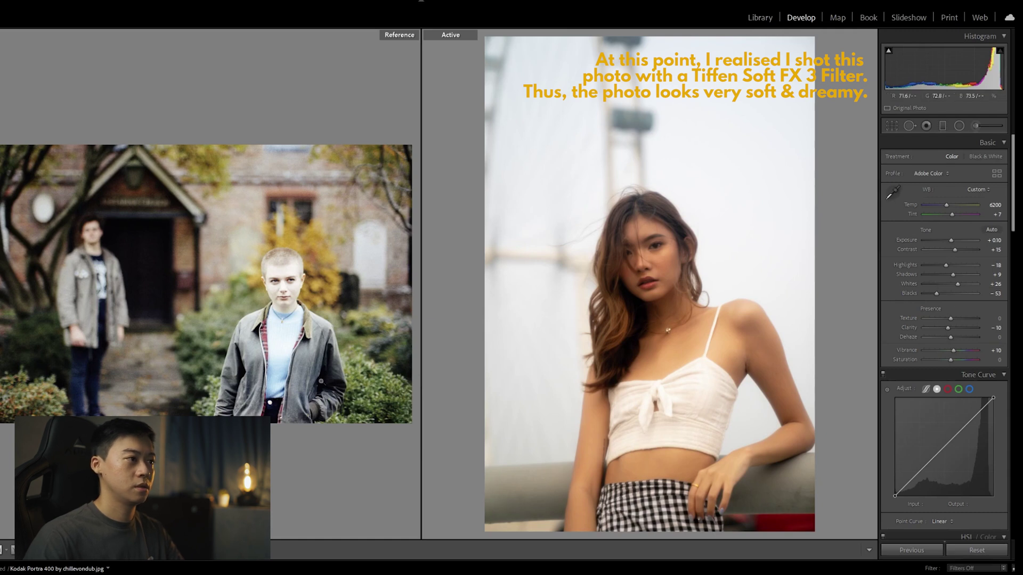
{"action": "left_click", "coordinate": [999, 360]}
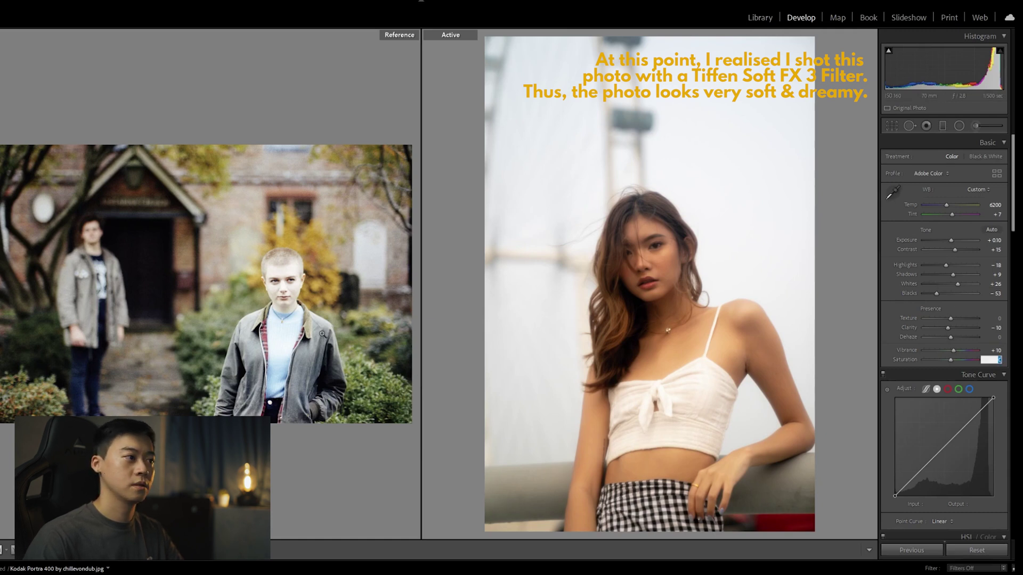
{"action": "left_click", "coordinate": [339, 346]}
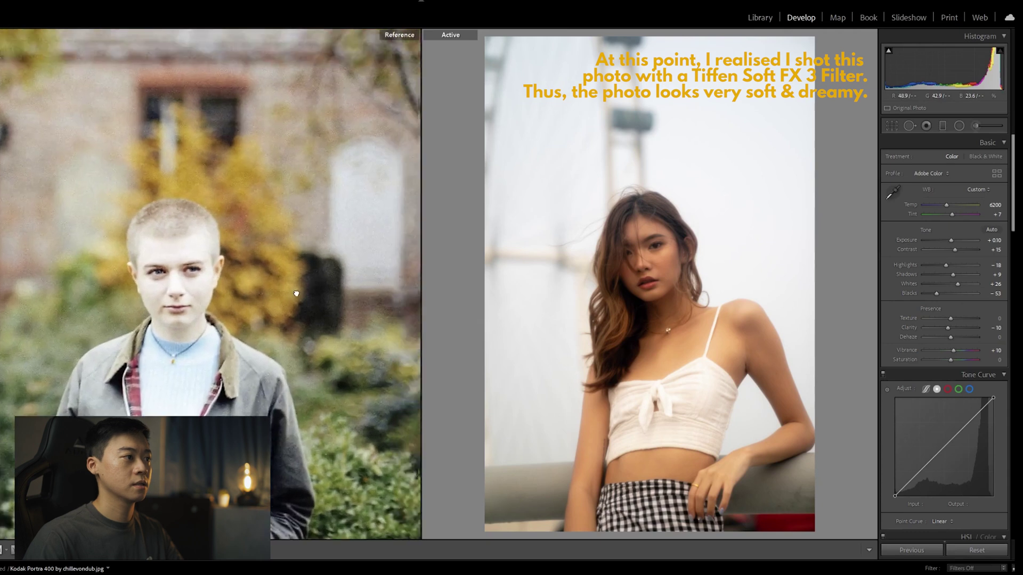
{"action": "left_click_drag", "start_coordinate": [290, 414], "coordinate": [341, 258]}
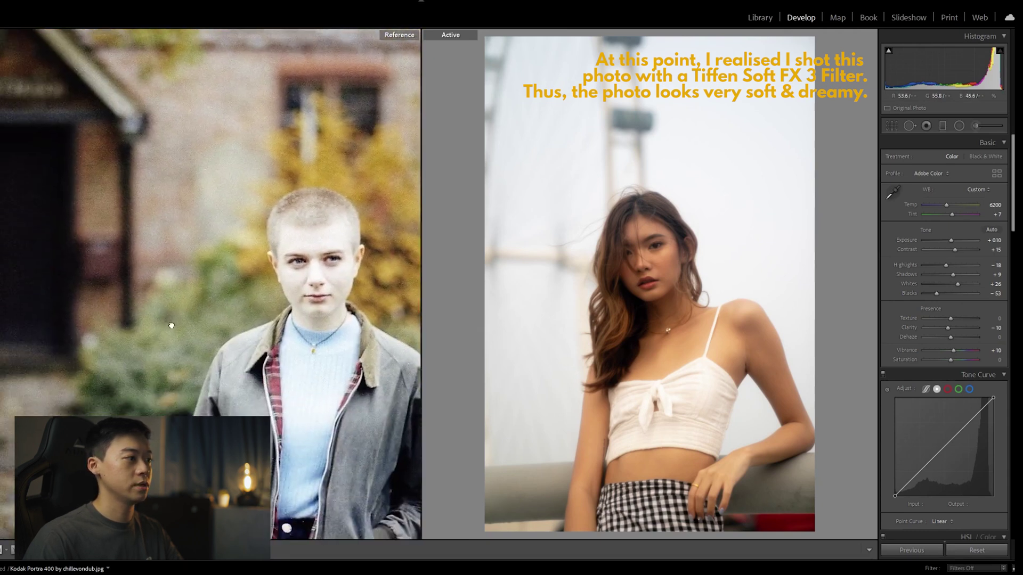
{"action": "left_click_drag", "start_coordinate": [167, 324], "coordinate": [187, 307]}
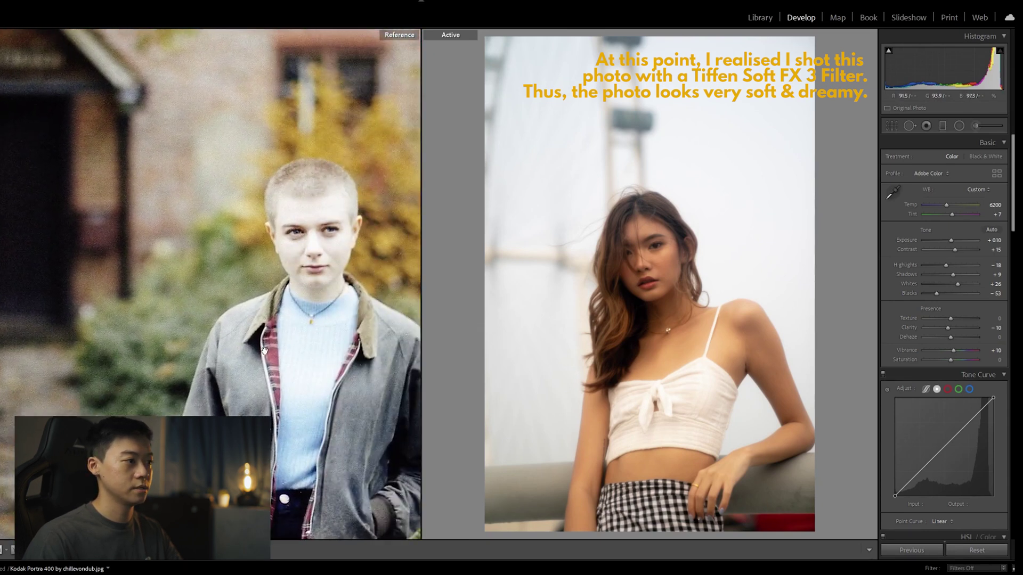
{"action": "left_click", "coordinate": [263, 311]}
Step: Change Vibrance to -10 and set Saturation to +10
{"action": "left_click", "coordinate": [994, 359]}
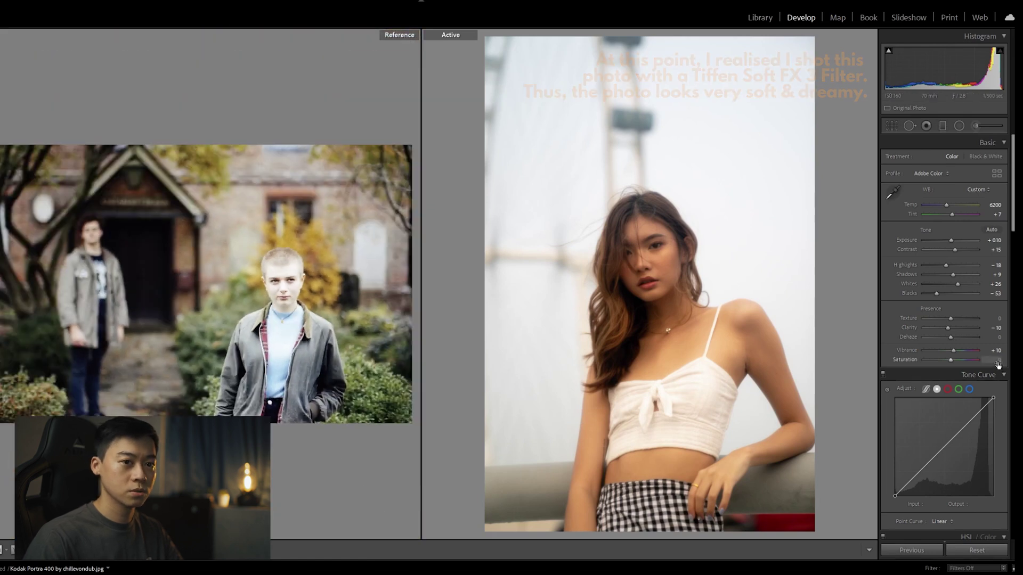
{"action": "left_click", "coordinate": [989, 350]}
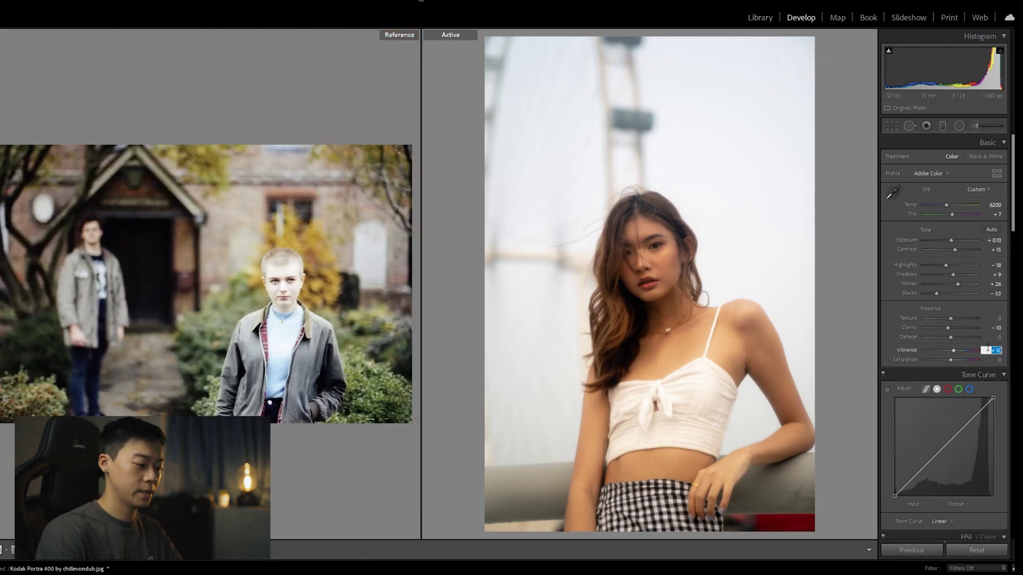
{"action": "type", "text": "-10"}
{"action": "key", "text": "Return"}
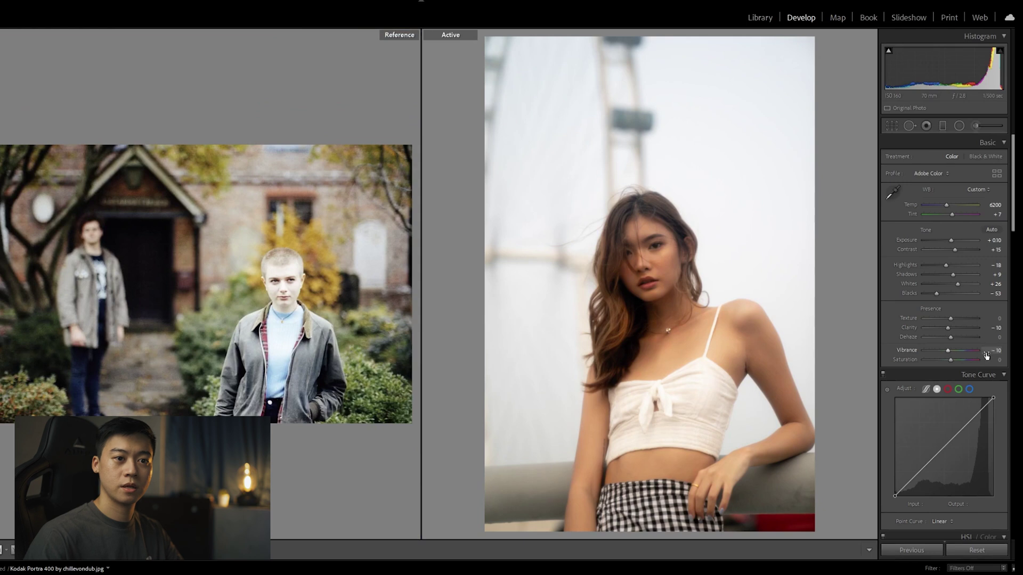
{"action": "left_click", "coordinate": [995, 359]}
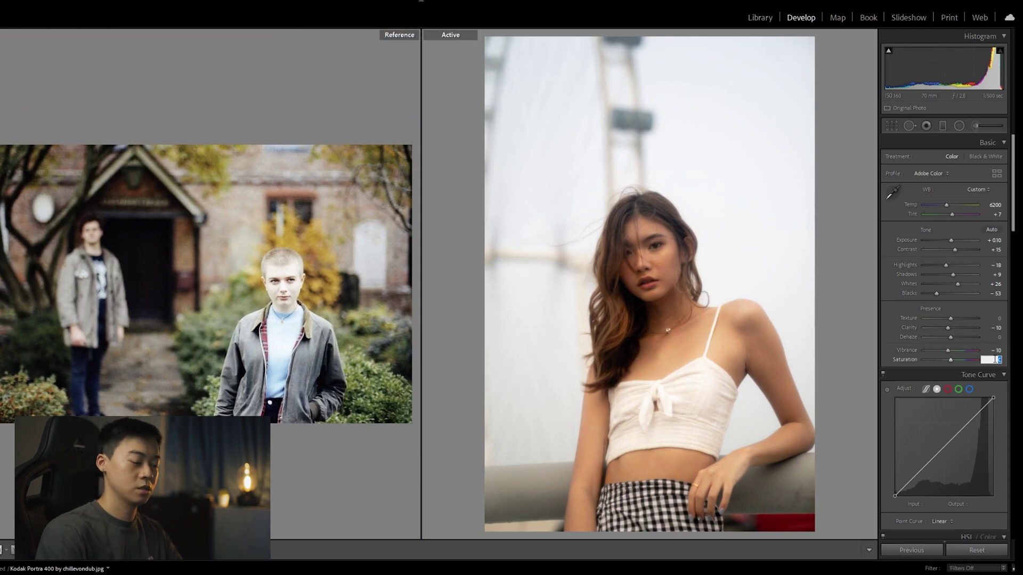
{"action": "type", "text": "10"}
{"action": "key", "text": "Return"}
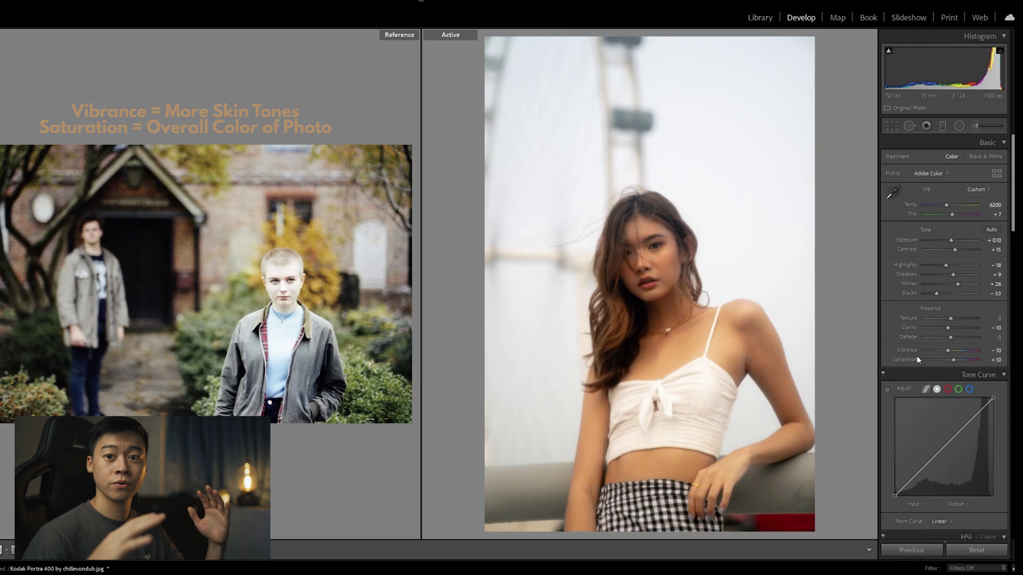
Step: Pull the tone curve's white point down and lift its black point to fade the shadows
{"action": "scroll", "coordinate": [916, 356], "scroll_direction": "down", "scroll_amount": 3}
{"action": "left_click", "coordinate": [286, 288]}
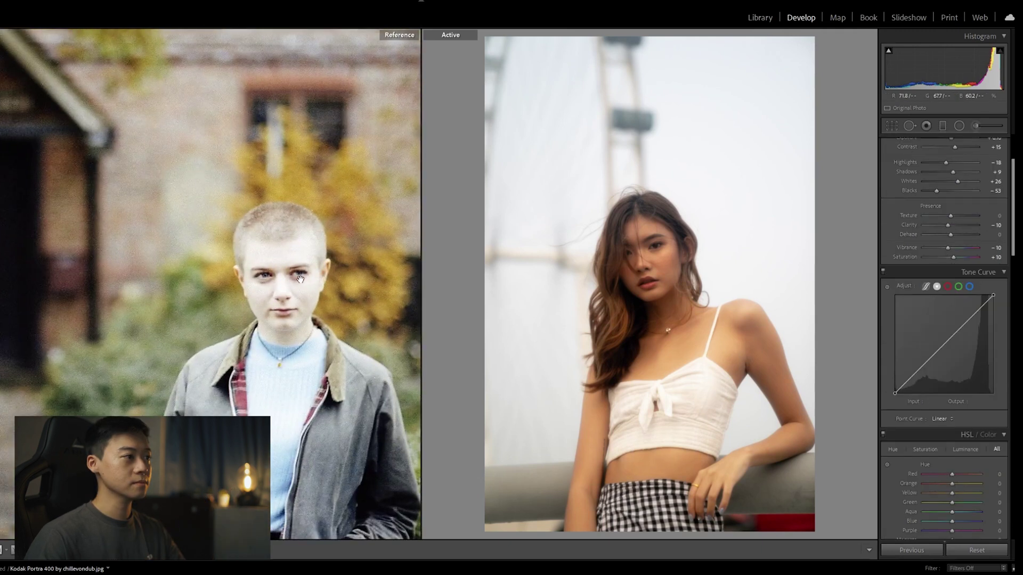
{"action": "left_click_drag", "start_coordinate": [300, 280], "coordinate": [275, 283]}
{"action": "left_click", "coordinate": [274, 283]}
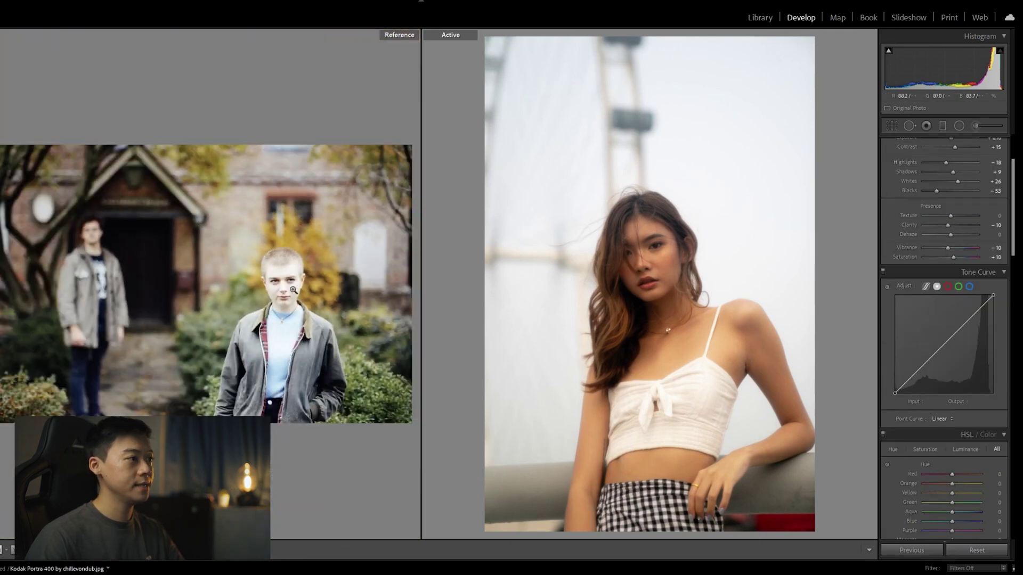
{"action": "left_click", "coordinate": [294, 291]}
{"action": "left_click", "coordinate": [285, 262]}
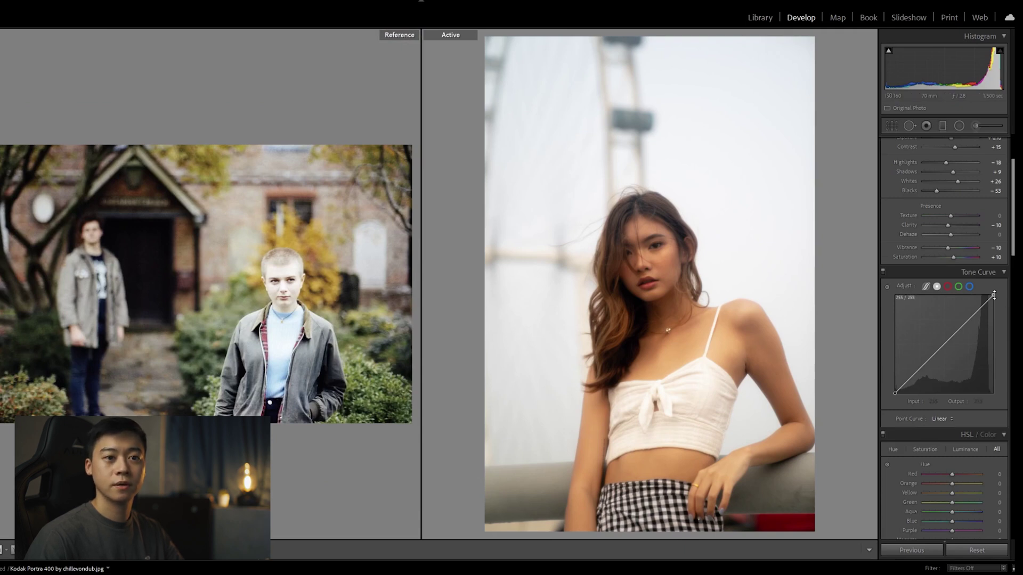
{"action": "left_click_drag", "start_coordinate": [995, 294], "coordinate": [1000, 302]}
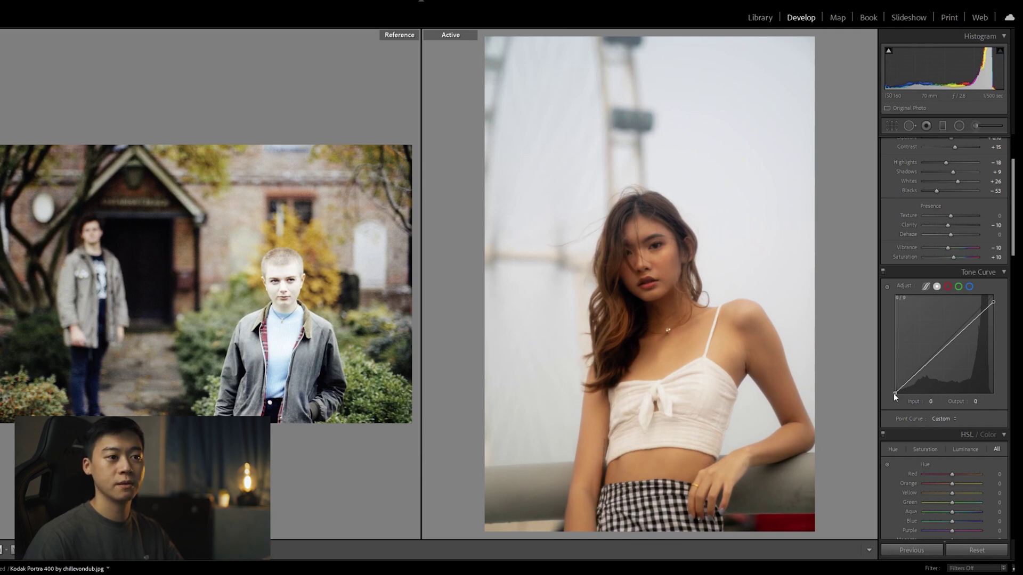
{"action": "left_click_drag", "start_coordinate": [893, 393], "coordinate": [887, 386]}
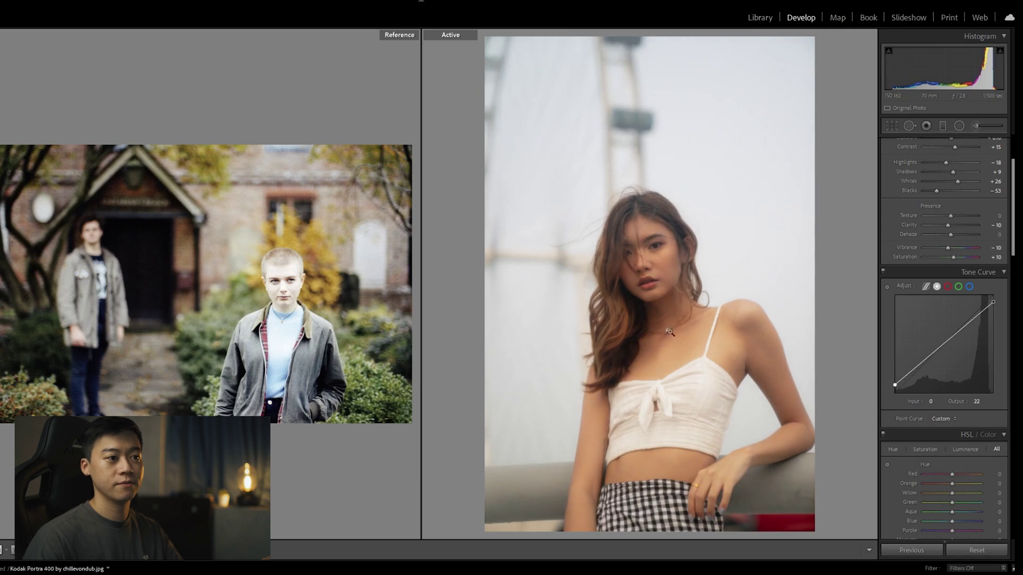
{"action": "left_click", "coordinate": [669, 332]}
{"action": "left_click", "coordinate": [657, 314]}
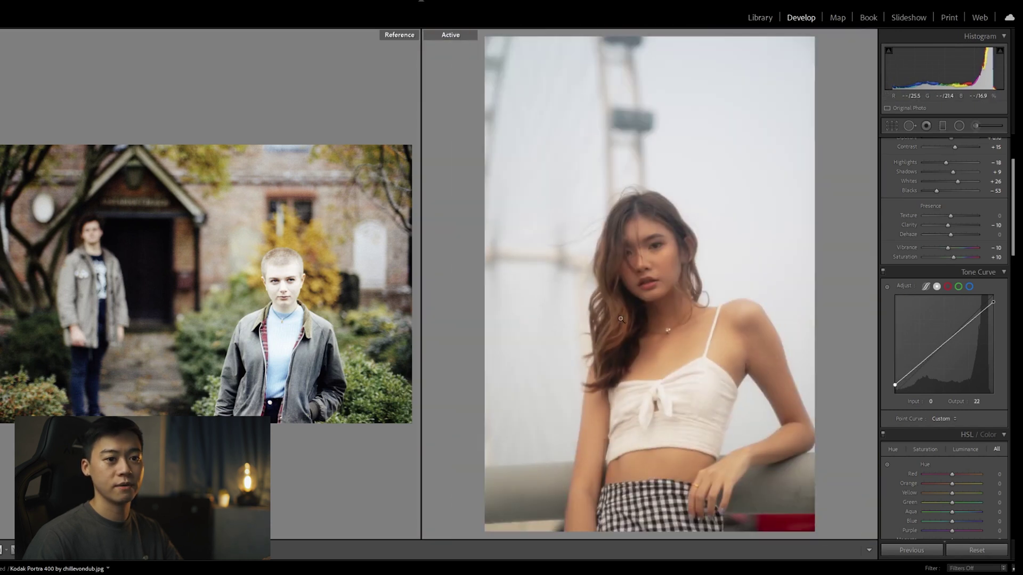
Step: Add a lower-tone curve point and raise a midtone point to brighten
{"action": "left_click", "coordinate": [916, 367]}
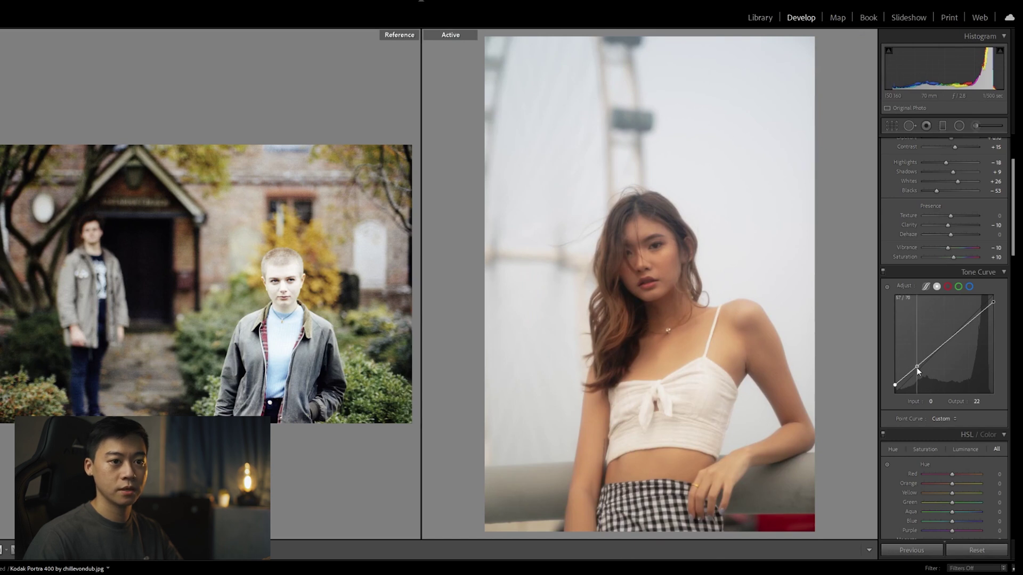
{"action": "left_click_drag", "start_coordinate": [916, 368], "coordinate": [916, 371]}
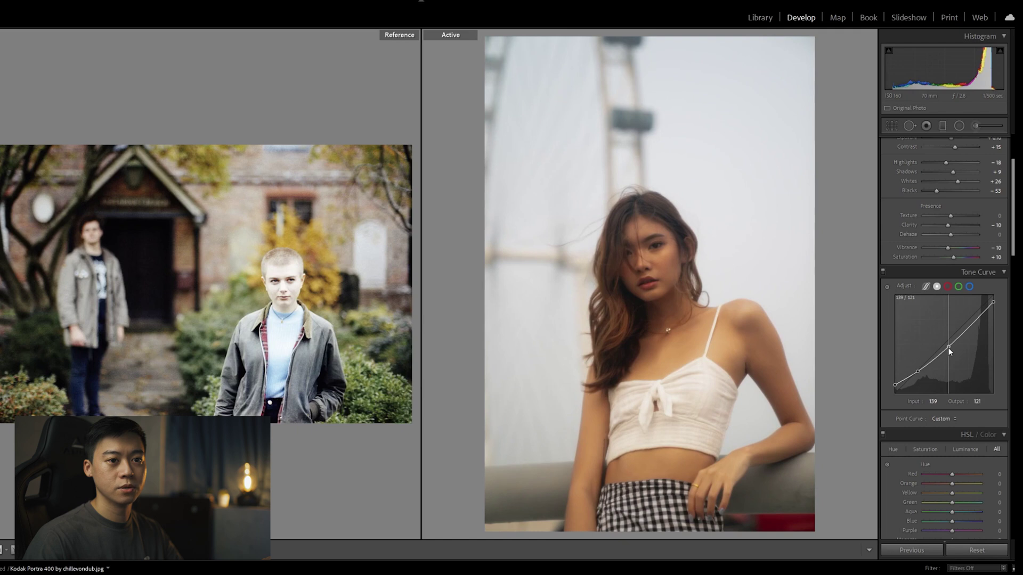
{"action": "left_click_drag", "start_coordinate": [947, 347], "coordinate": [968, 321]}
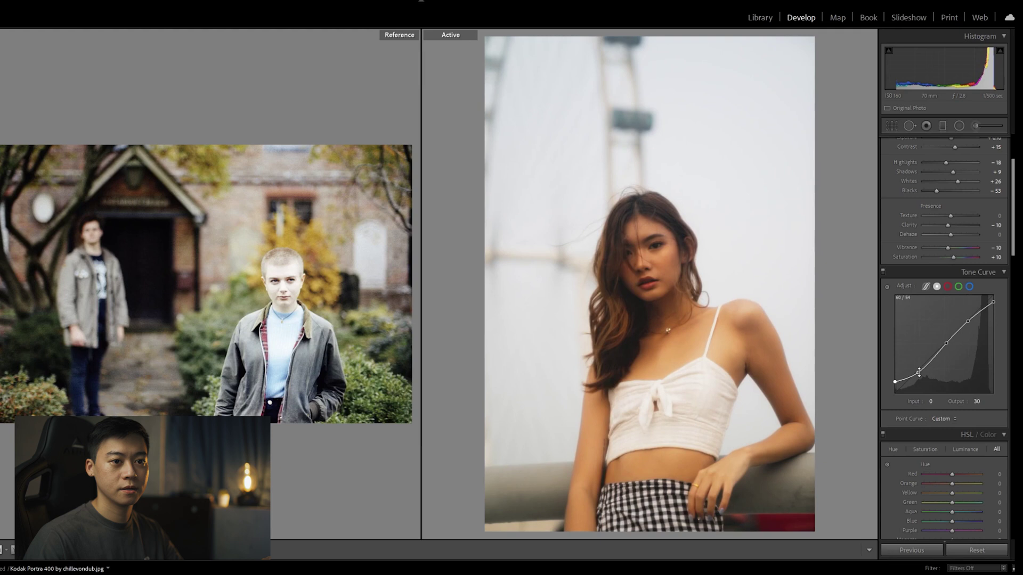
{"action": "left_click_drag", "start_coordinate": [918, 373], "coordinate": [919, 370]}
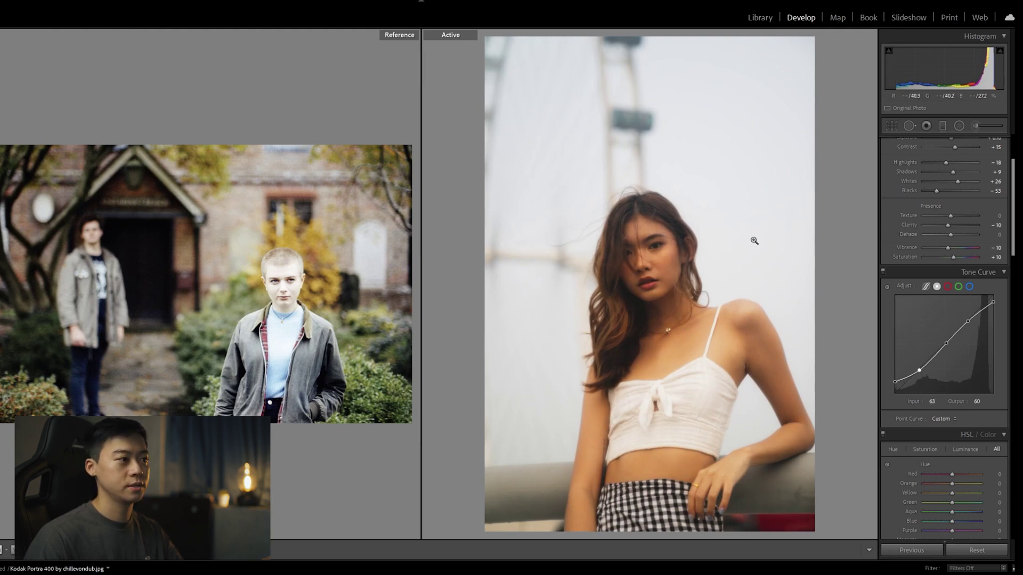
Step: Raise the Basic Shadows slider to about +37
{"action": "scroll", "coordinate": [933, 328], "scroll_direction": "up", "scroll_amount": 3}
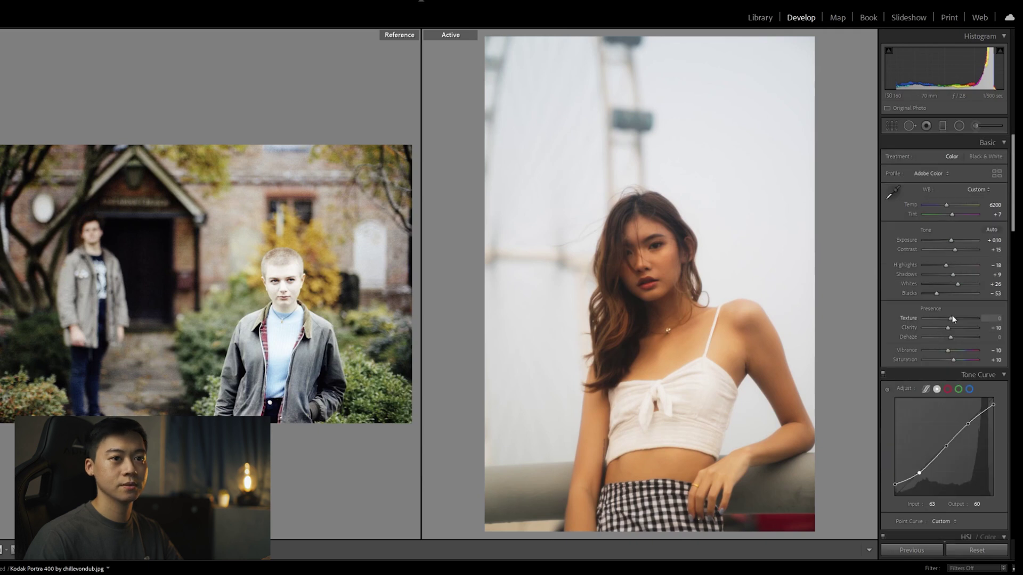
{"action": "left_click_drag", "start_coordinate": [953, 277], "coordinate": [967, 281]}
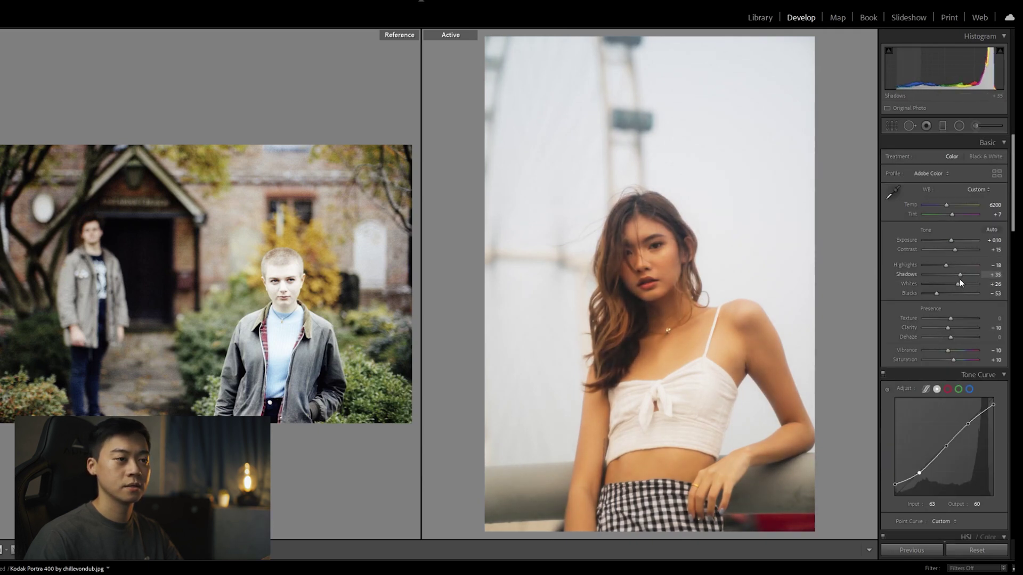
{"action": "scroll", "coordinate": [1006, 302], "scroll_direction": "down", "scroll_amount": 5}
{"action": "scroll", "coordinate": [1006, 301], "scroll_direction": "down", "scroll_amount": 2}
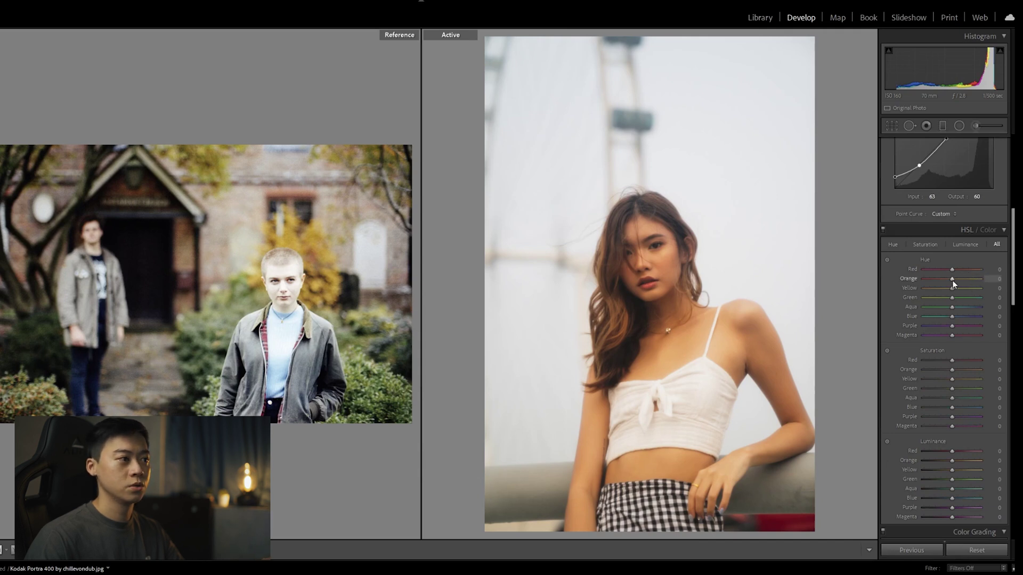
Step: Shift Orange hue +5 and Yellow hue +10, then desaturate Orange to -18 and Yellow to -5
{"action": "left_click", "coordinate": [282, 256]}
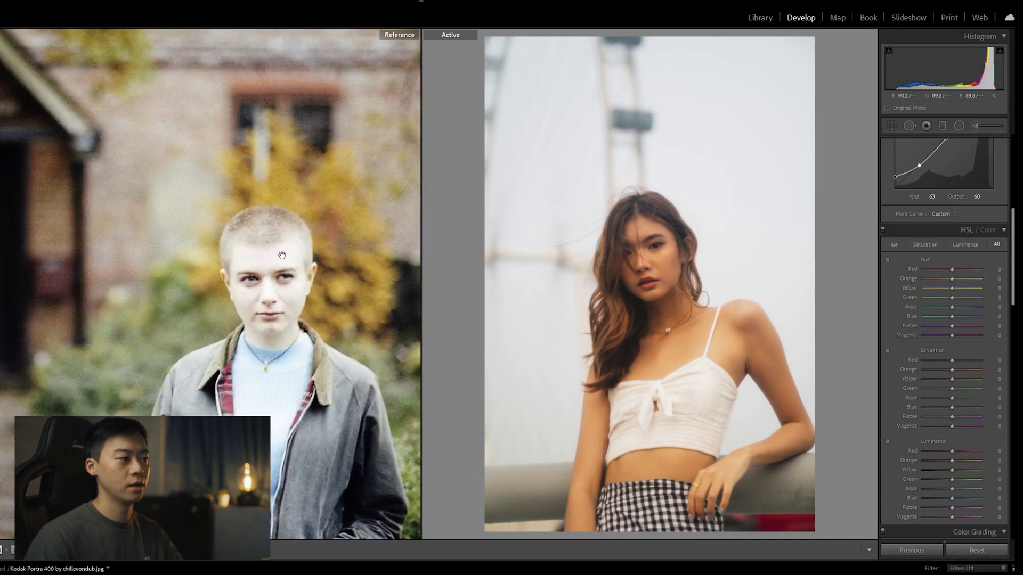
{"action": "left_click_drag", "start_coordinate": [302, 291], "coordinate": [286, 296]}
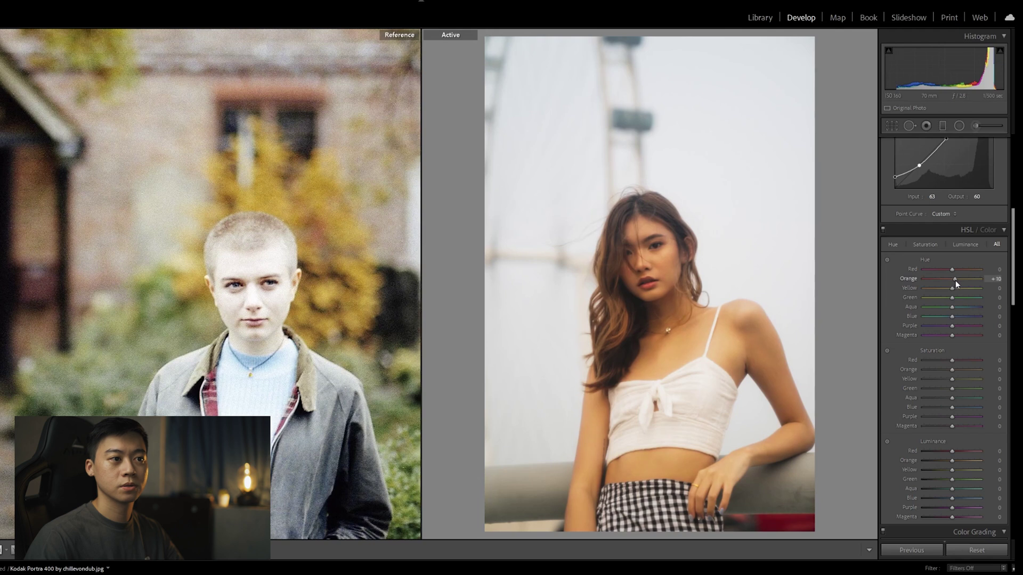
{"action": "left_click_drag", "start_coordinate": [955, 280], "coordinate": [953, 281]}
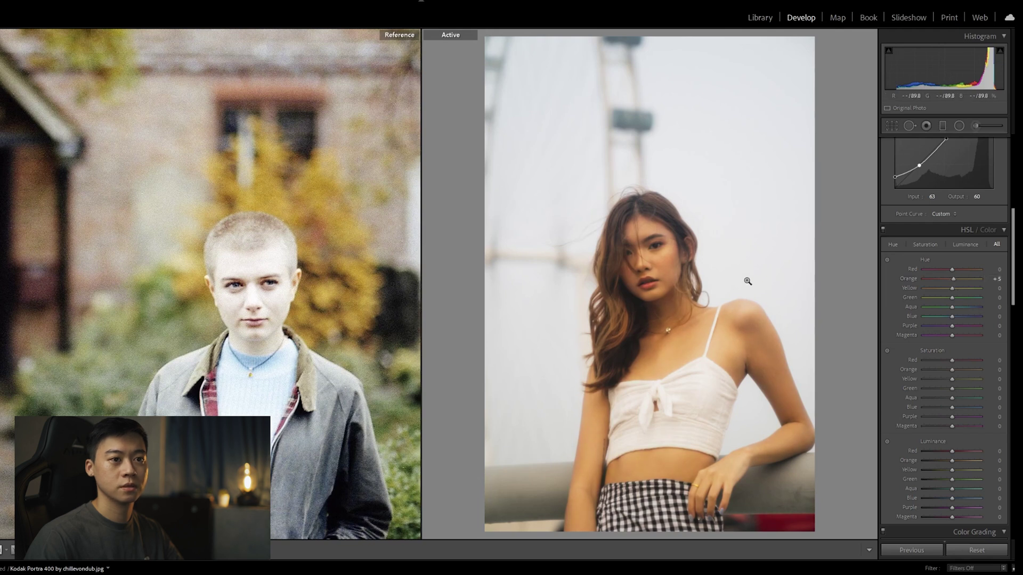
{"action": "left_click_drag", "start_coordinate": [747, 281], "coordinate": [746, 283]}
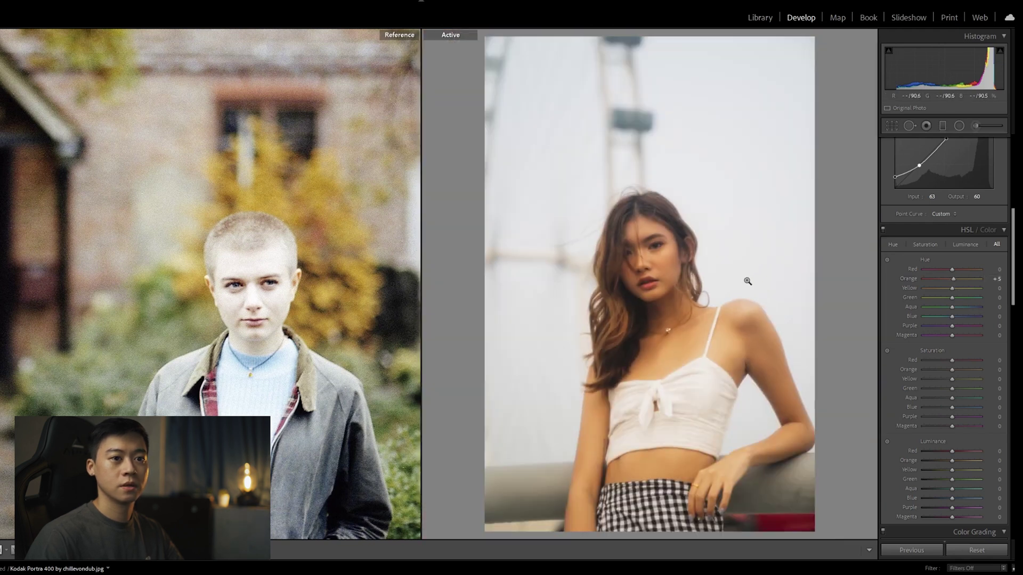
{"action": "left_click", "coordinate": [131, 288]}
{"action": "left_click_drag", "start_coordinate": [952, 288], "coordinate": [967, 289]}
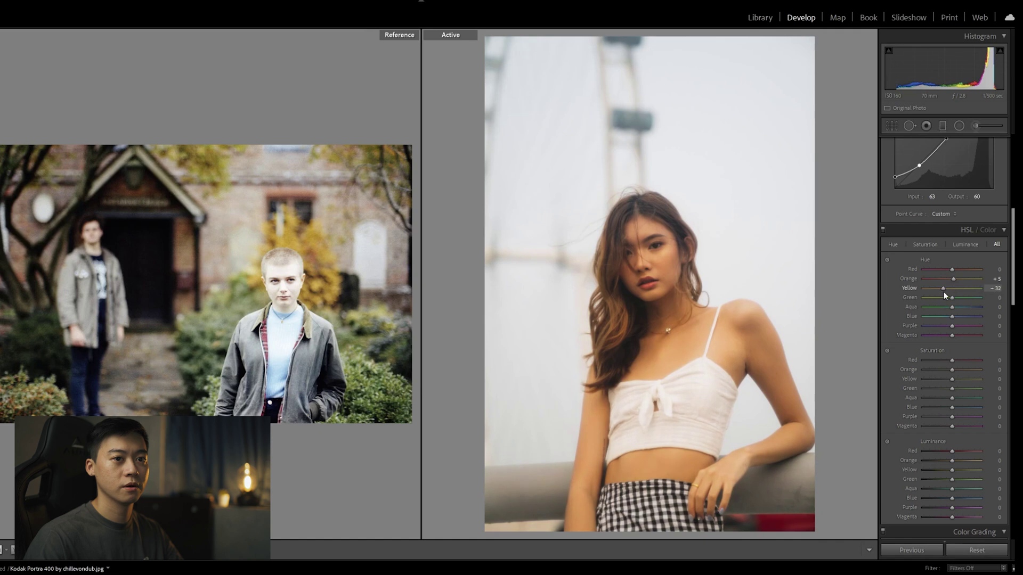
{"action": "left_click_drag", "start_coordinate": [944, 292], "coordinate": [959, 291]}
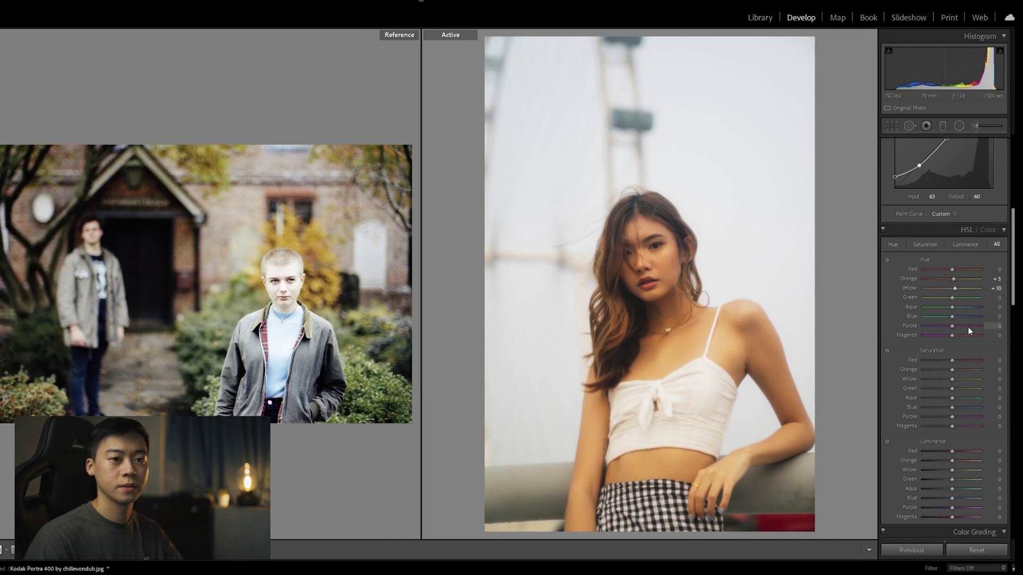
{"action": "left_click_drag", "start_coordinate": [954, 371], "coordinate": [948, 370]}
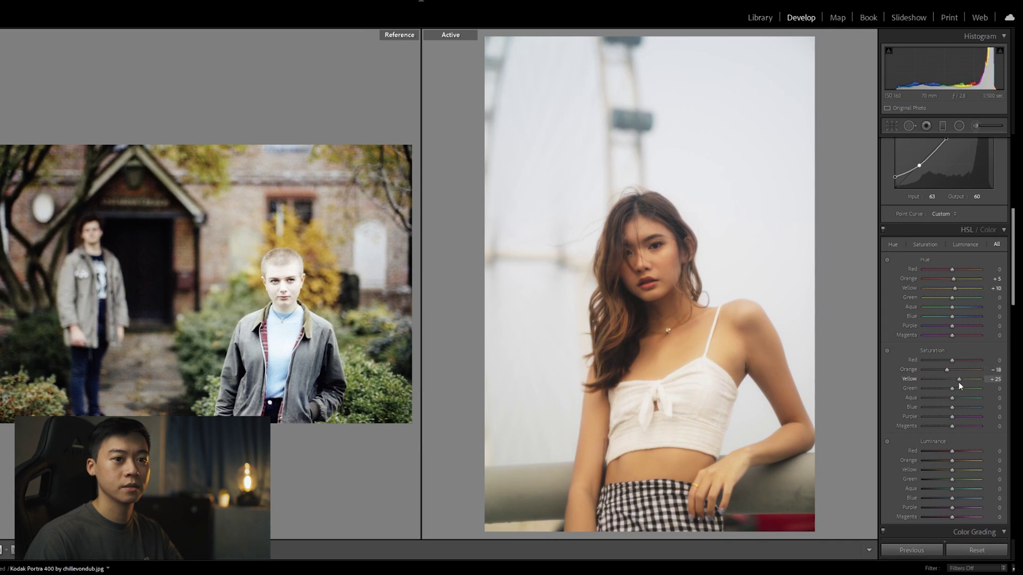
{"action": "left_click_drag", "start_coordinate": [958, 383], "coordinate": [951, 382]}
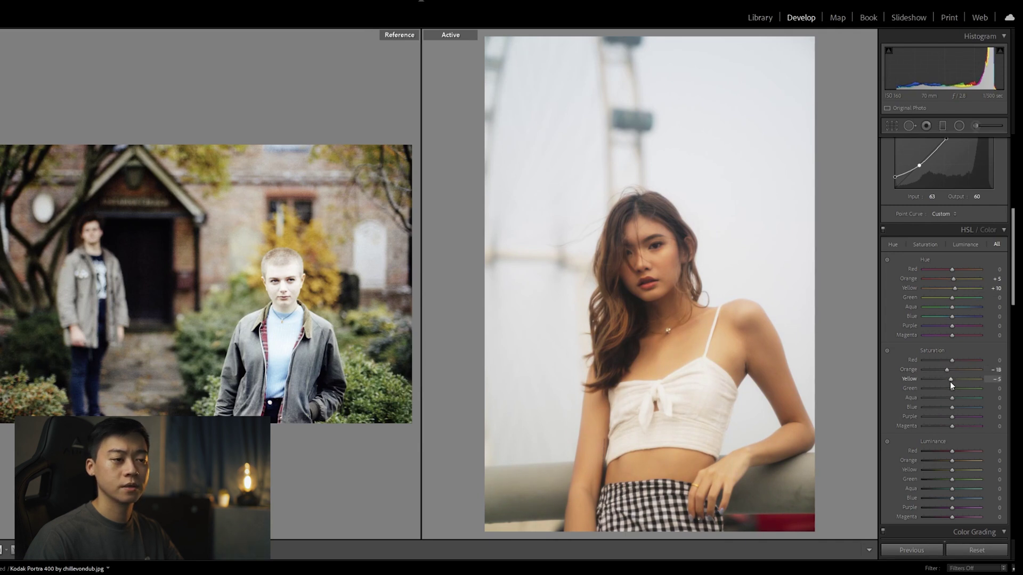
{"action": "scroll", "coordinate": [986, 383], "scroll_direction": "down", "scroll_amount": 2}
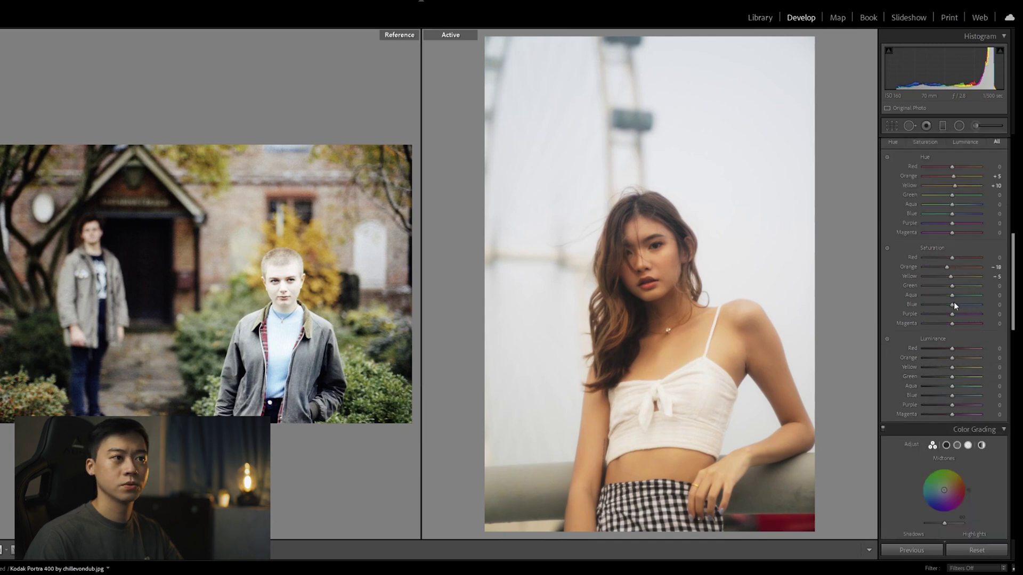
{"action": "left_click_drag", "start_coordinate": [968, 308], "coordinate": [961, 308]}
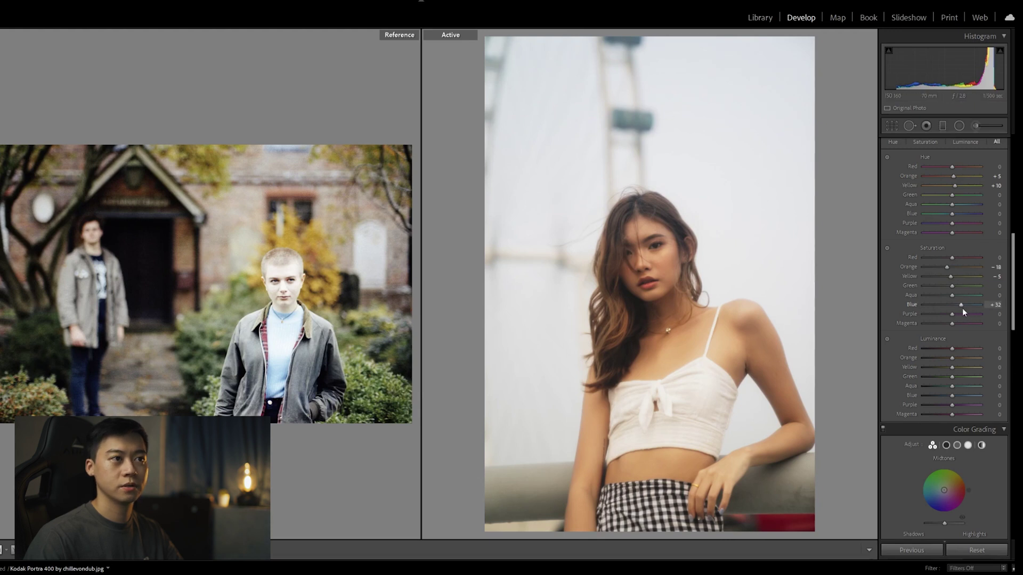
{"action": "left_click_drag", "start_coordinate": [941, 305], "coordinate": [960, 306]}
{"action": "left_click_drag", "start_coordinate": [955, 213], "coordinate": [962, 218]}
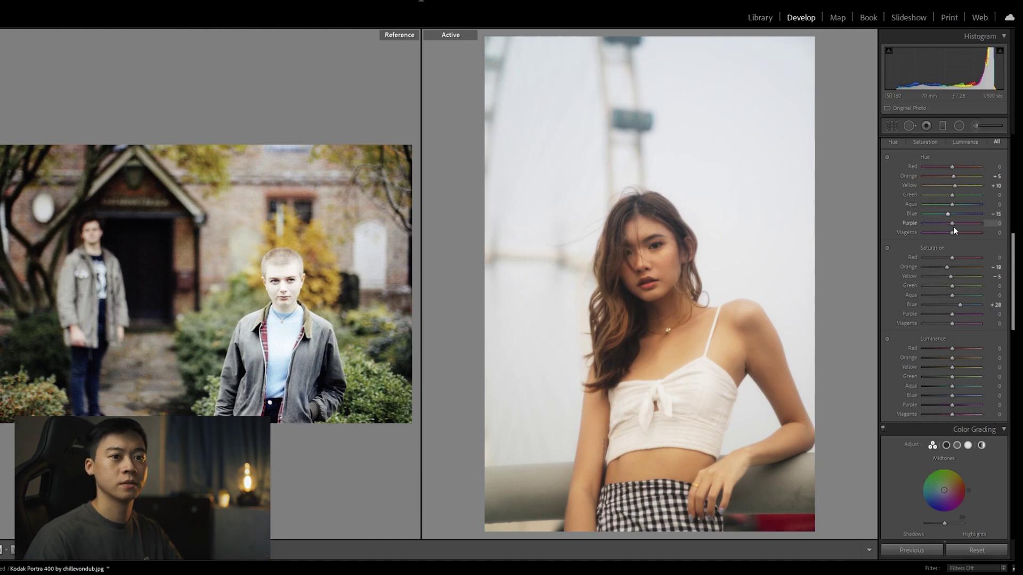
{"action": "scroll", "coordinate": [973, 279], "scroll_direction": "down", "scroll_amount": 4}
{"action": "left_click_drag", "start_coordinate": [964, 259], "coordinate": [958, 286]}
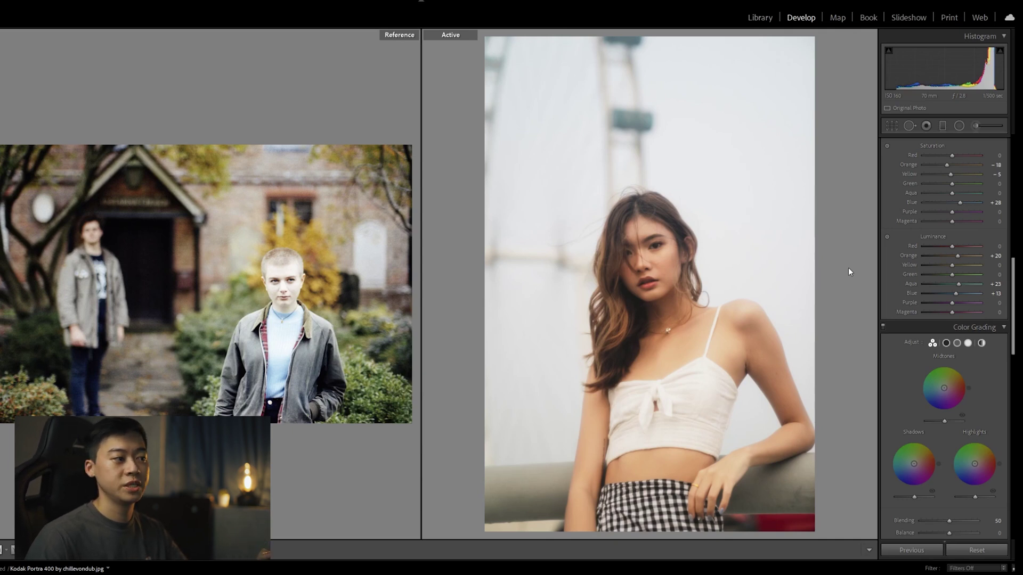
{"action": "scroll", "coordinate": [932, 352], "scroll_direction": "down", "scroll_amount": 3}
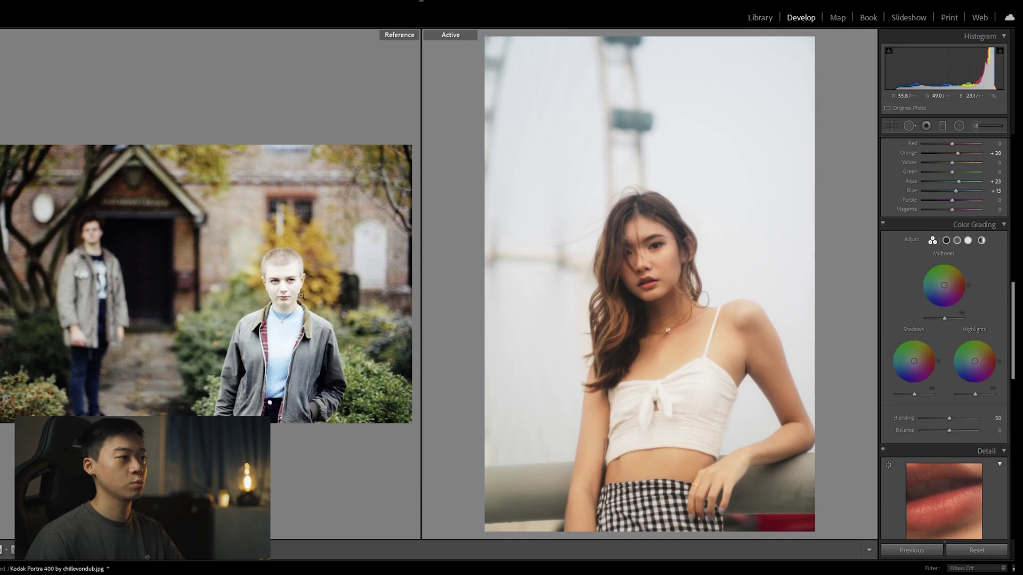
Step: Drag the Highlights colour wheel toward cyan, Hue 176 at Saturation 29
{"action": "left_click", "coordinate": [291, 287]}
{"action": "left_click_drag", "start_coordinate": [320, 268], "coordinate": [310, 271]}
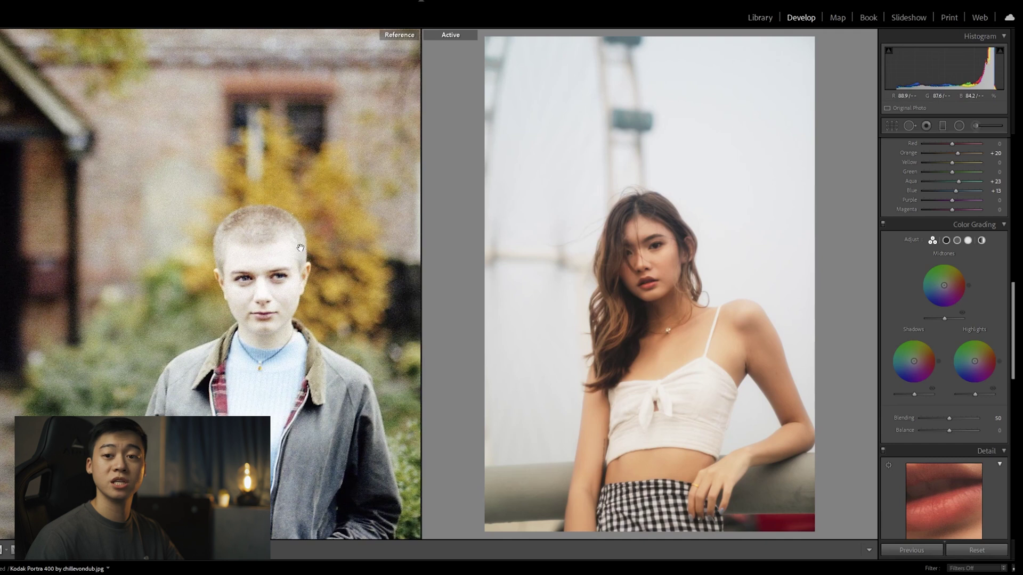
{"action": "left_click", "coordinate": [328, 235]}
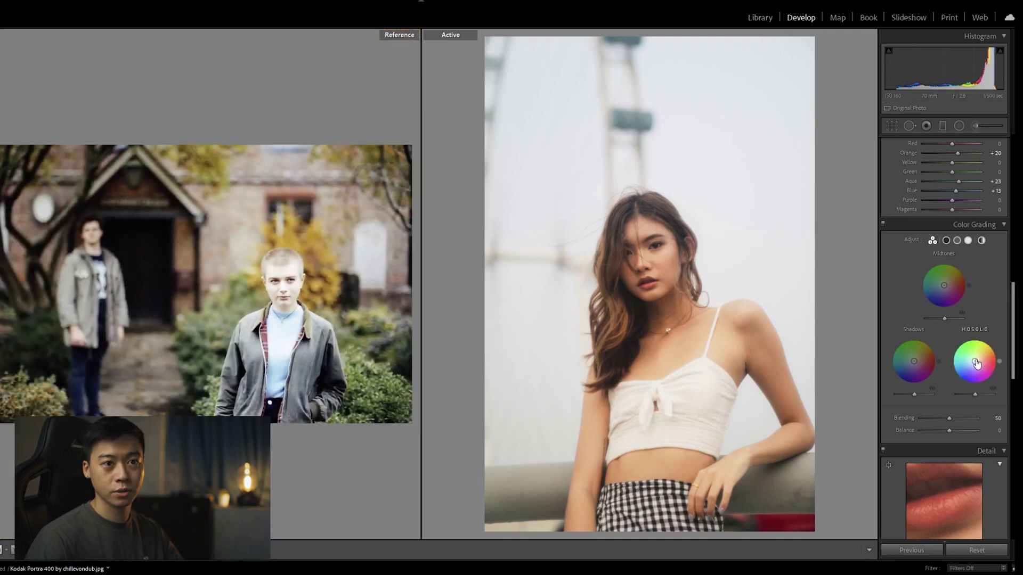
{"action": "left_click", "coordinate": [967, 241]}
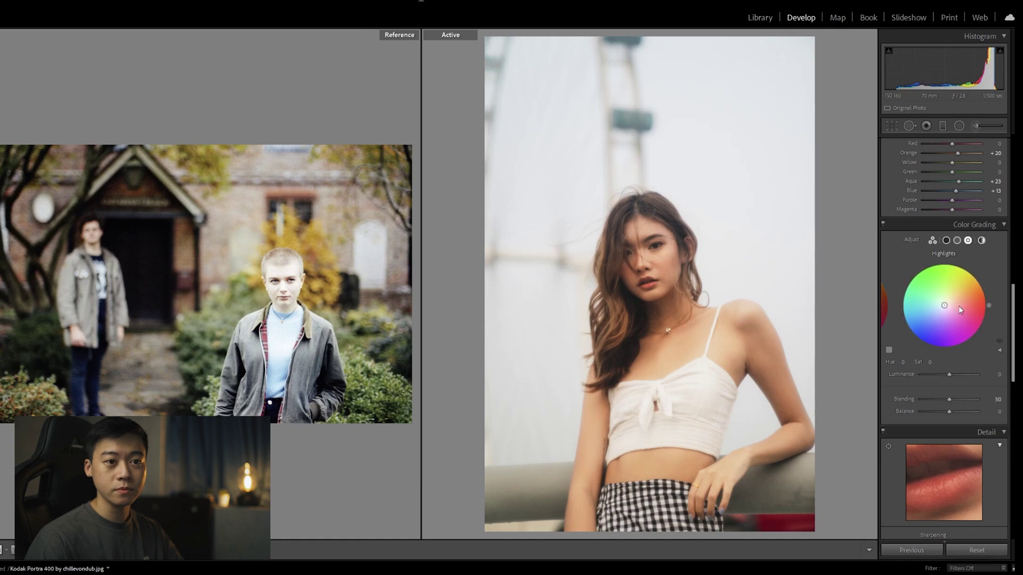
{"action": "left_click_drag", "start_coordinate": [958, 306], "coordinate": [931, 304]}
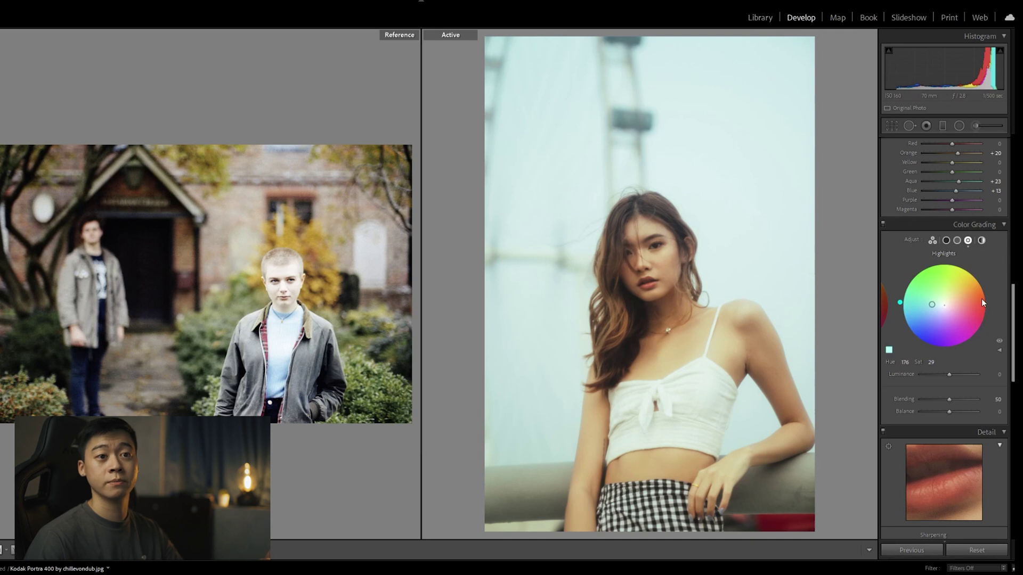
Step: Drag the Shadows wheel toward blue (Hue 243) and enter Saturation 20
{"action": "left_click", "coordinate": [946, 240]}
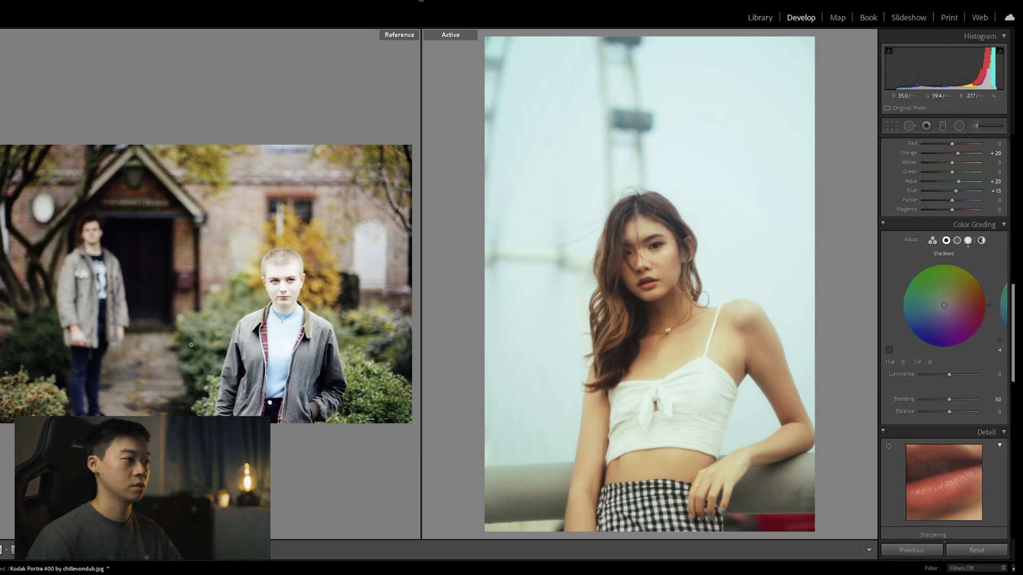
{"action": "left_click", "coordinate": [202, 379]}
{"action": "left_click_drag", "start_coordinate": [288, 284], "coordinate": [234, 343]}
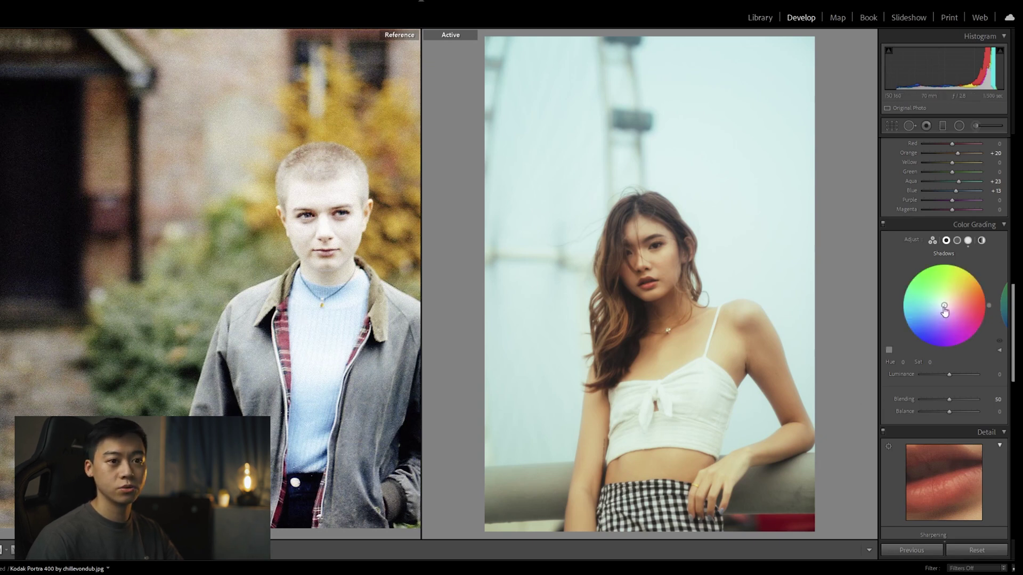
{"action": "mouse_move", "coordinate": [944, 311]}
{"action": "left_mouse_down"}
{"action": "mouse_move", "coordinate": [932, 302]}
{"action": "mouse_move", "coordinate": [935, 320]}
{"action": "left_mouse_up"}
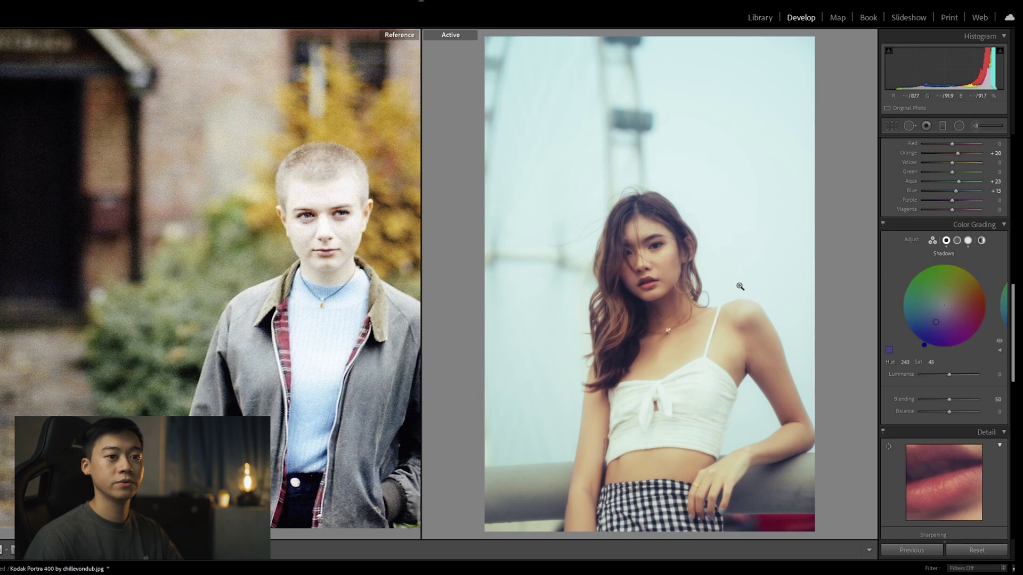
{"action": "left_click", "coordinate": [931, 363]}
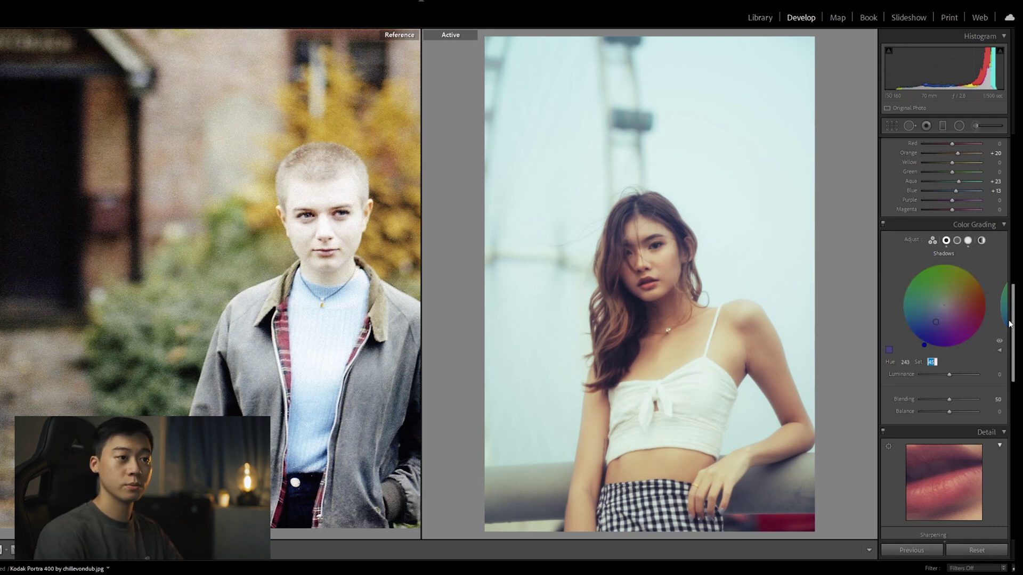
{"action": "type", "text": "20"}
{"action": "key", "text": "Return"}
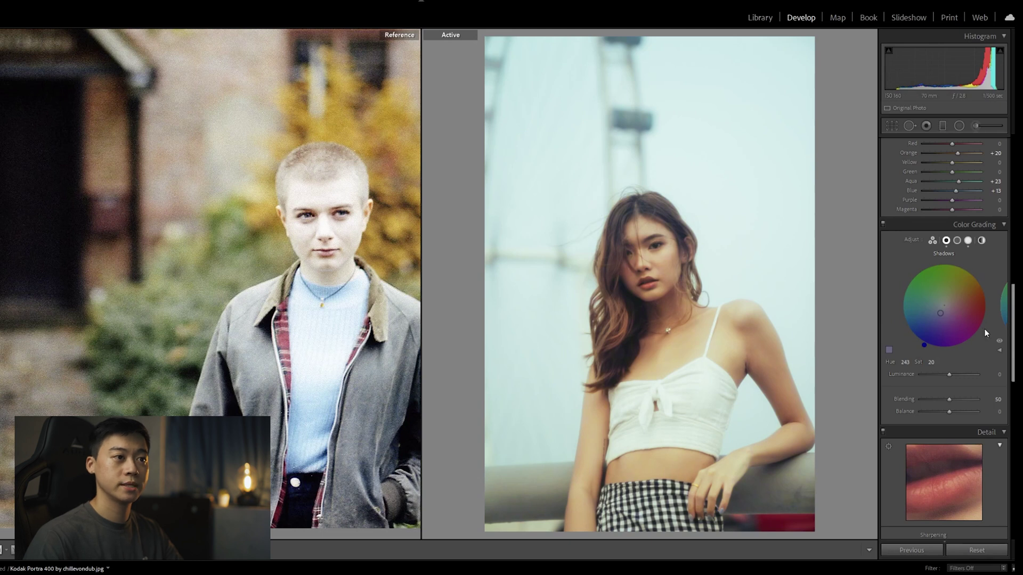
{"action": "left_click", "coordinate": [633, 210]}
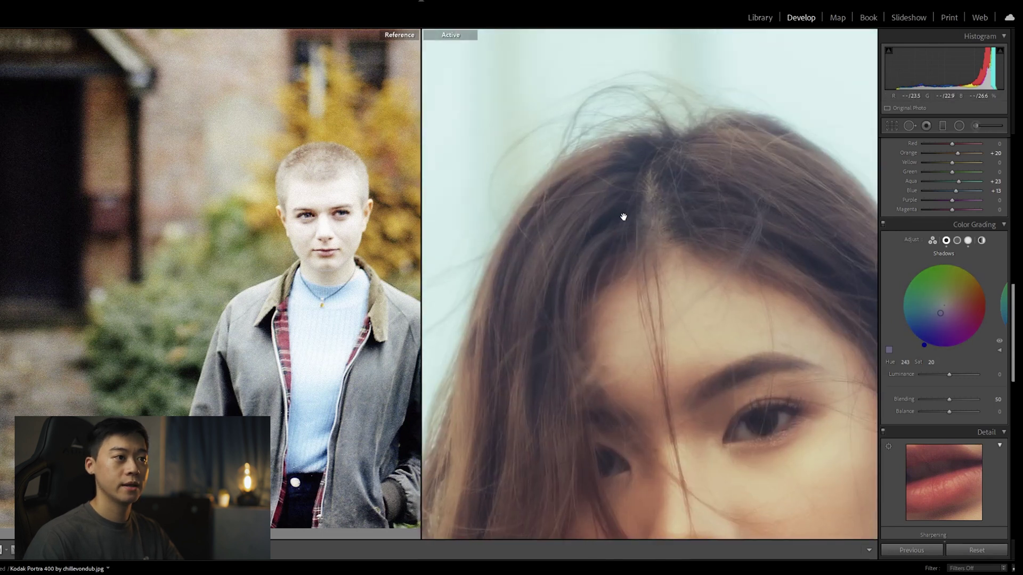
{"action": "left_click", "coordinate": [578, 207]}
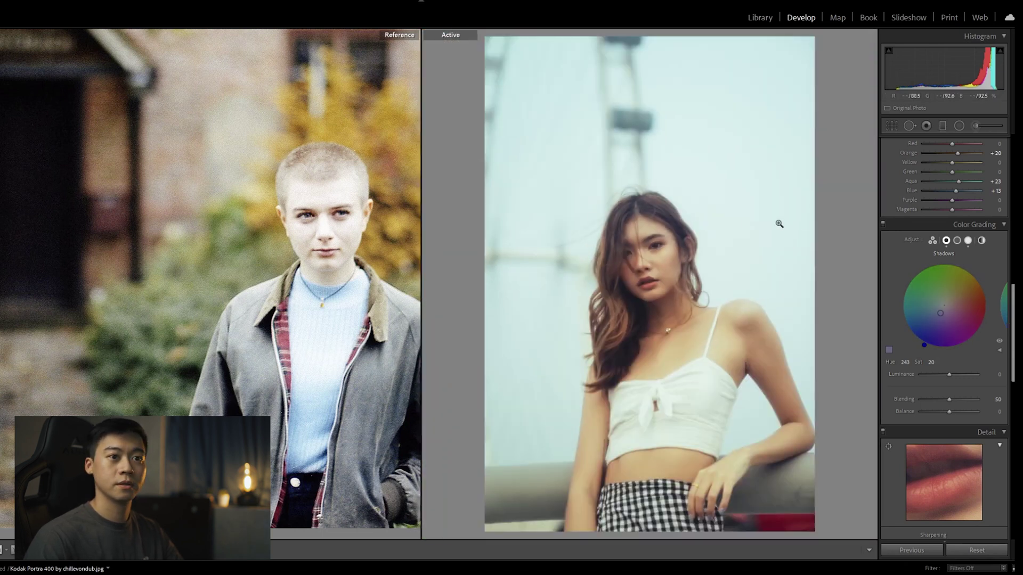
Step: Lower the Highlights grading saturation to 15
{"action": "left_click", "coordinate": [967, 240]}
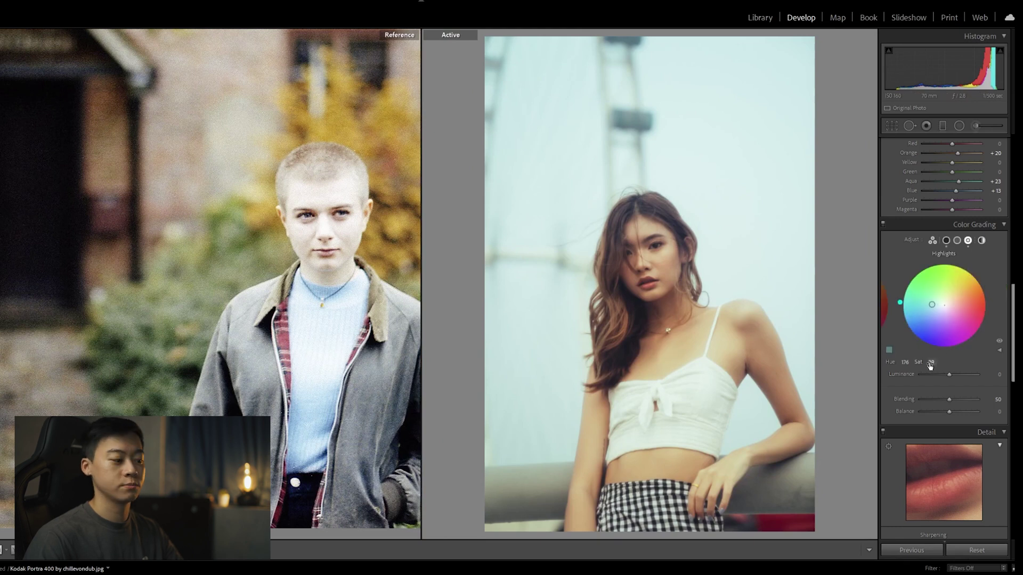
{"action": "left_click_drag", "start_coordinate": [929, 364], "coordinate": [977, 357]}
{"action": "left_click", "coordinate": [930, 361]}
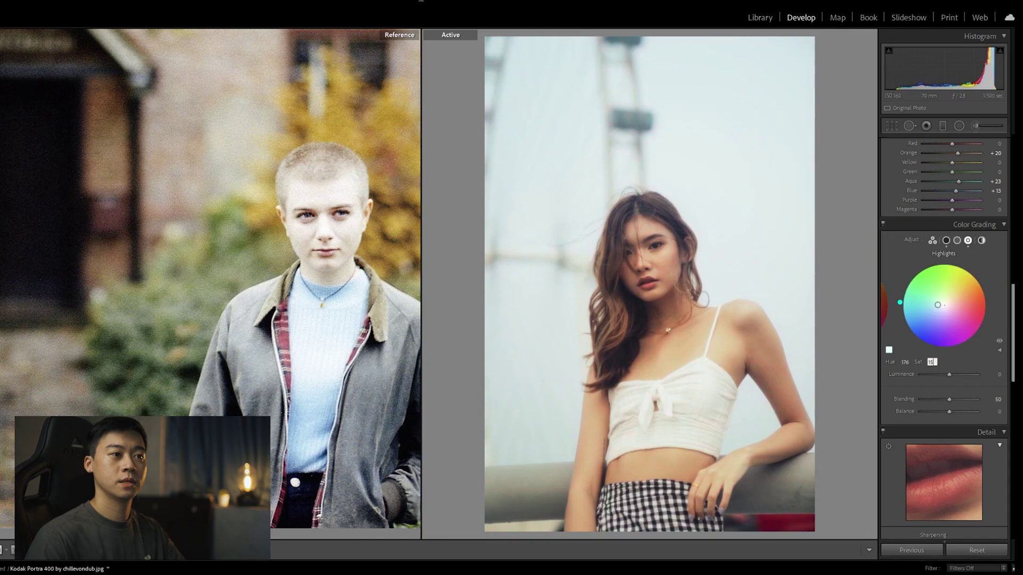
{"action": "left_click", "coordinate": [355, 294]}
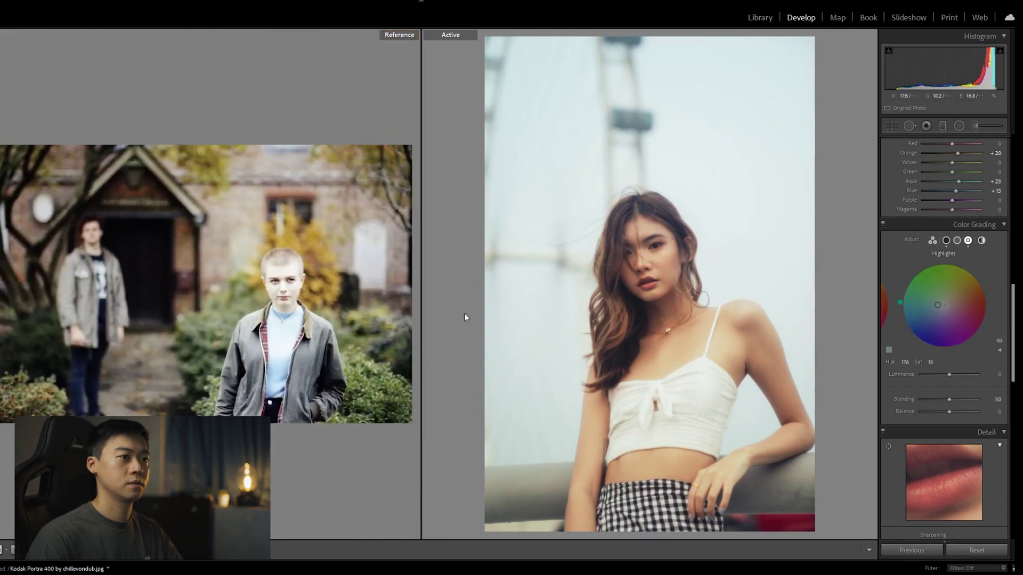
Step: Tint the Midtones wheel green at Hue 149 with Saturation 5
{"action": "left_click", "coordinate": [957, 241]}
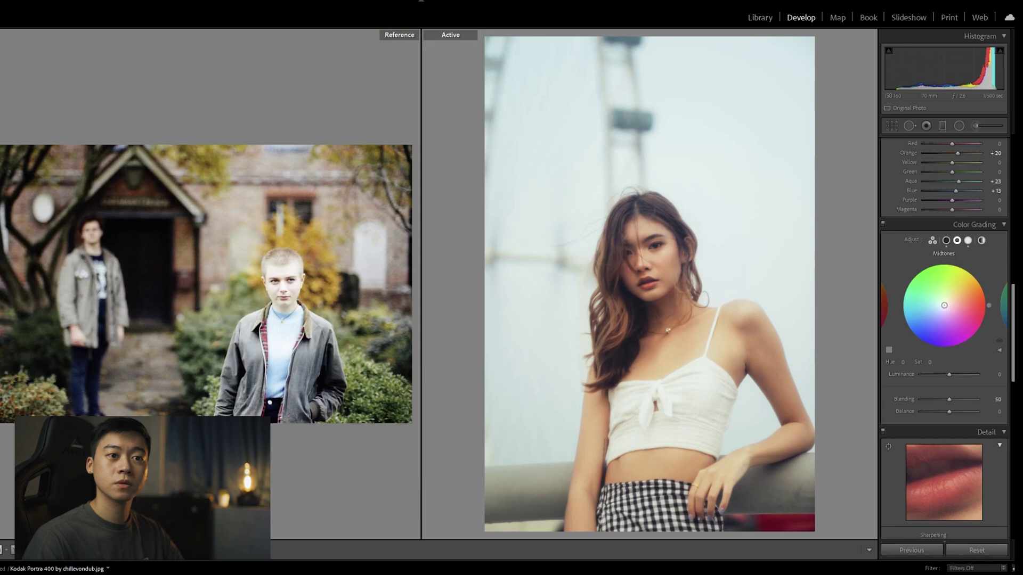
{"action": "left_click_drag", "start_coordinate": [944, 305], "coordinate": [942, 304]}
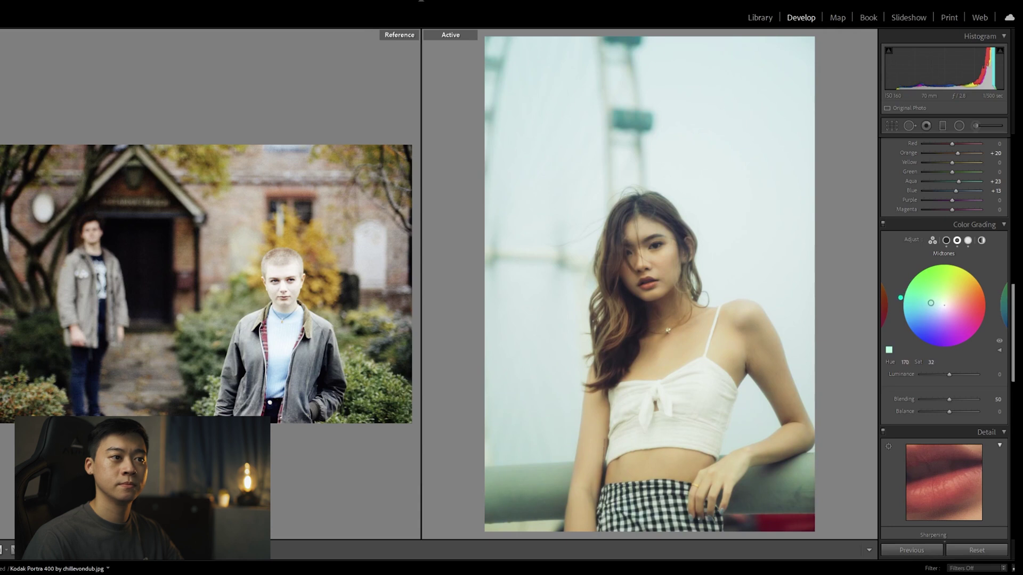
{"action": "left_click_drag", "start_coordinate": [931, 300], "coordinate": [932, 298]}
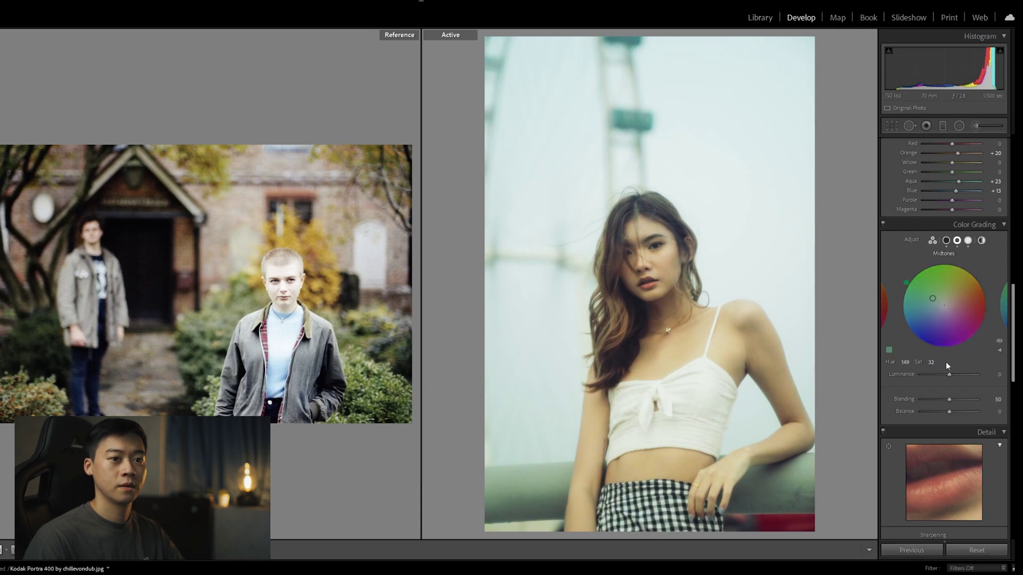
{"action": "left_click", "coordinate": [931, 362]}
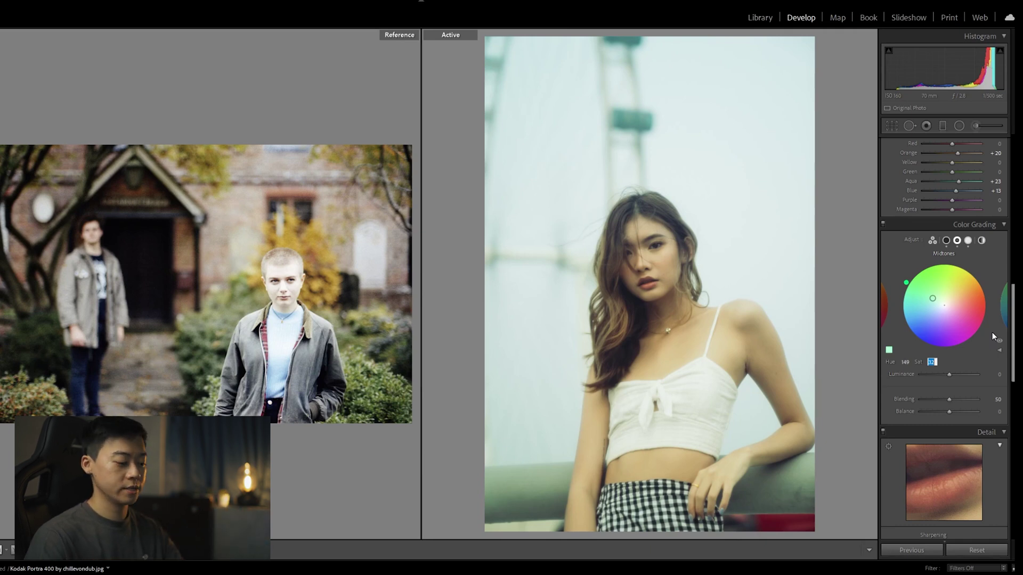
{"action": "type", "text": "5"}
{"action": "key", "text": "Return"}
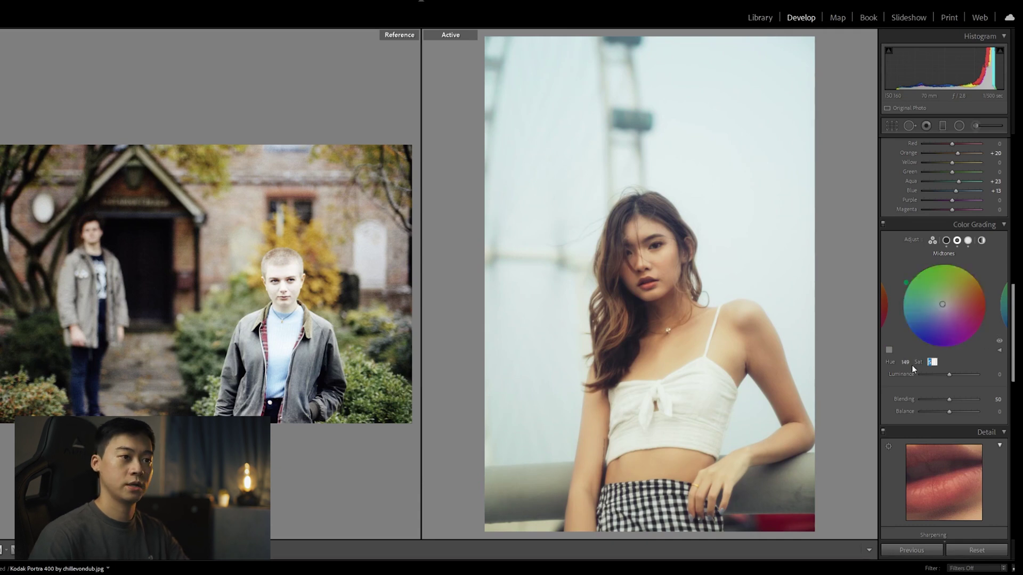
{"action": "key", "text": "Up"}
{"action": "key", "text": "Up"}
{"action": "key", "text": "Up"}
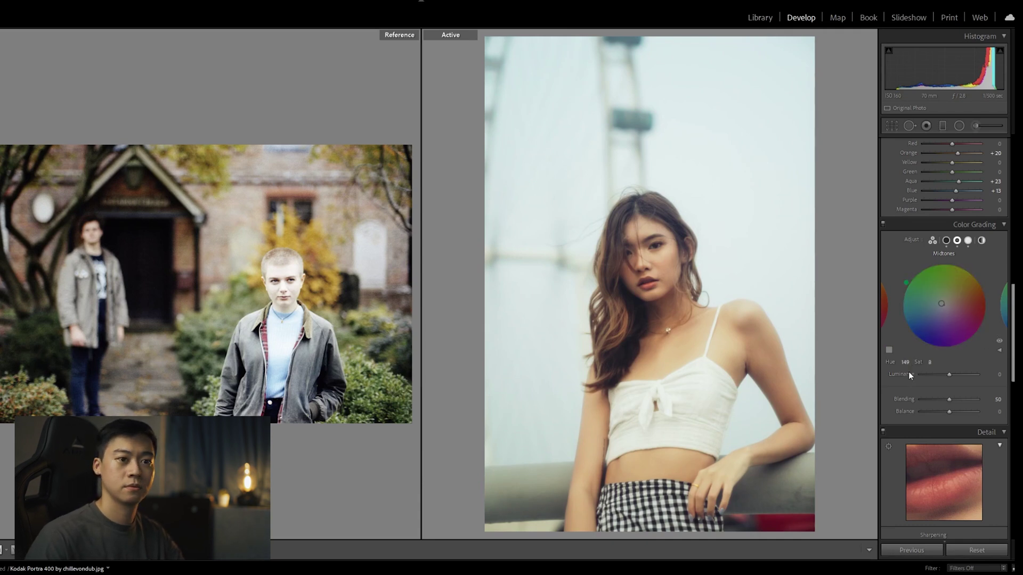
{"action": "left_click", "coordinate": [929, 362]}
{"action": "type", "text": "5"}
{"action": "key", "text": "Return"}
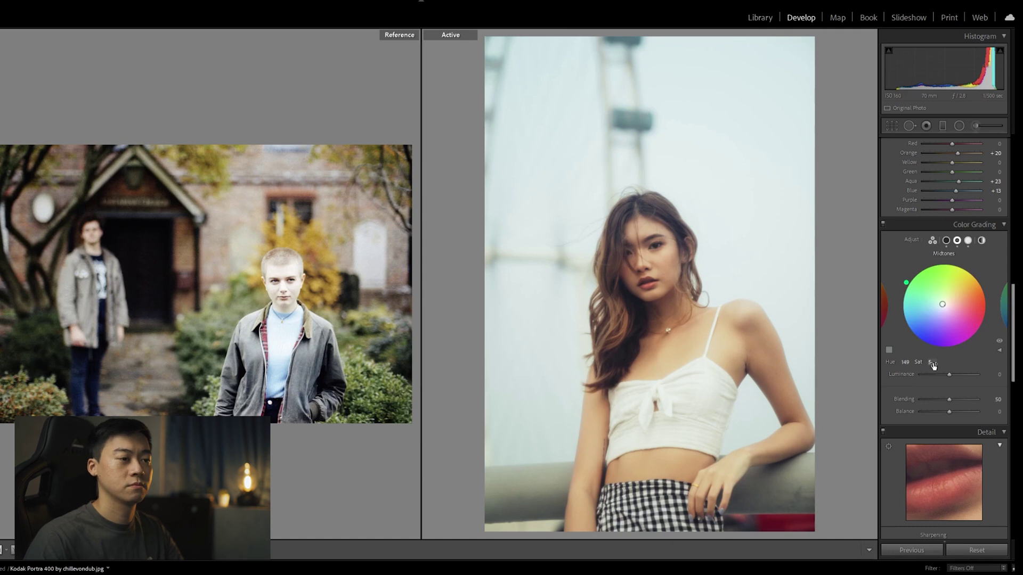
Step: In Detail, keep Sharpening Amount at 50 and drag Masking up to 95
{"action": "scroll", "coordinate": [998, 359], "scroll_direction": "down", "scroll_amount": 2}
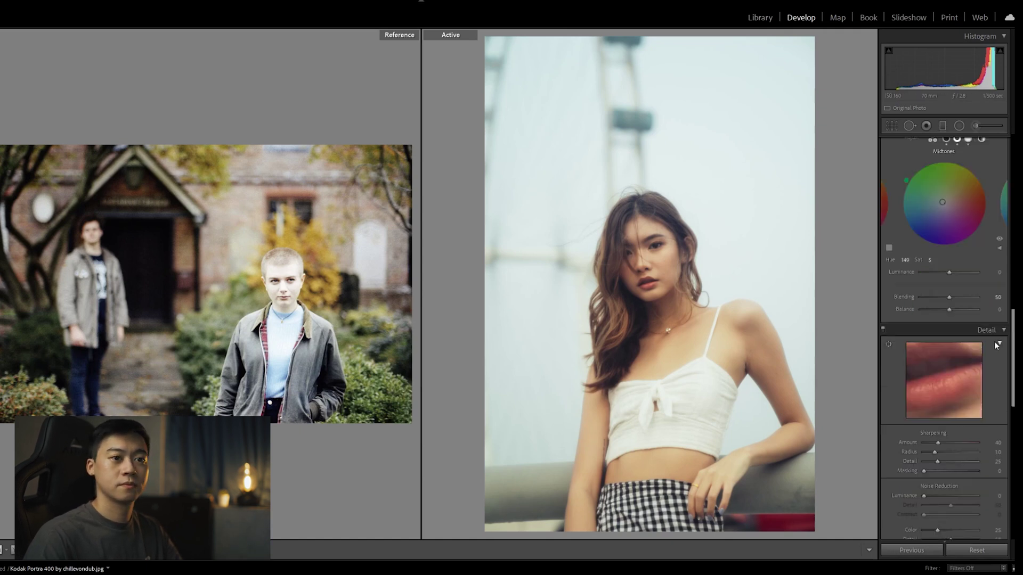
{"action": "scroll", "coordinate": [998, 305], "scroll_direction": "down", "scroll_amount": 2}
{"action": "scroll", "coordinate": [1001, 306], "scroll_direction": "up", "scroll_amount": 2}
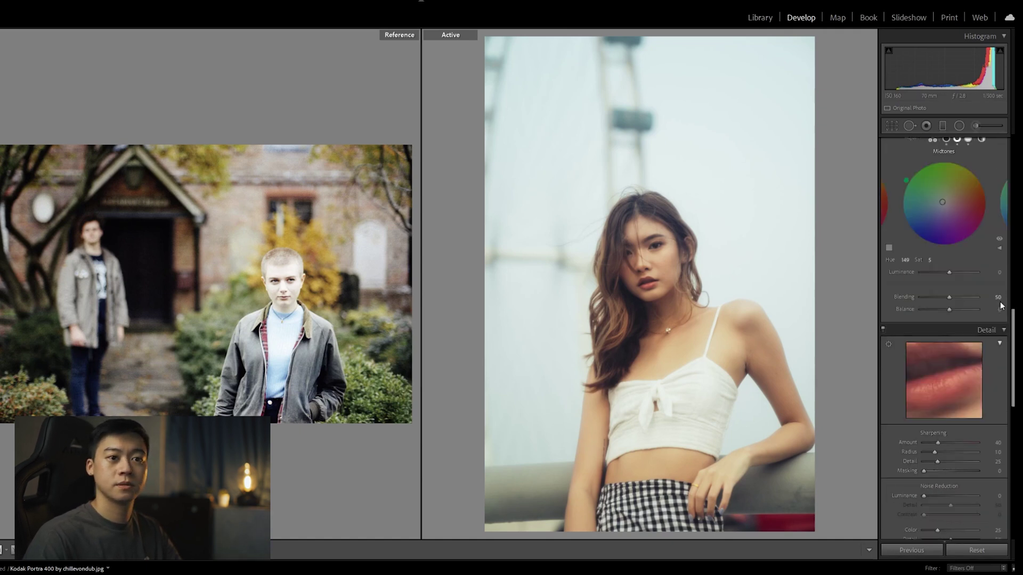
{"action": "scroll", "coordinate": [1001, 306], "scroll_direction": "down", "scroll_amount": 2}
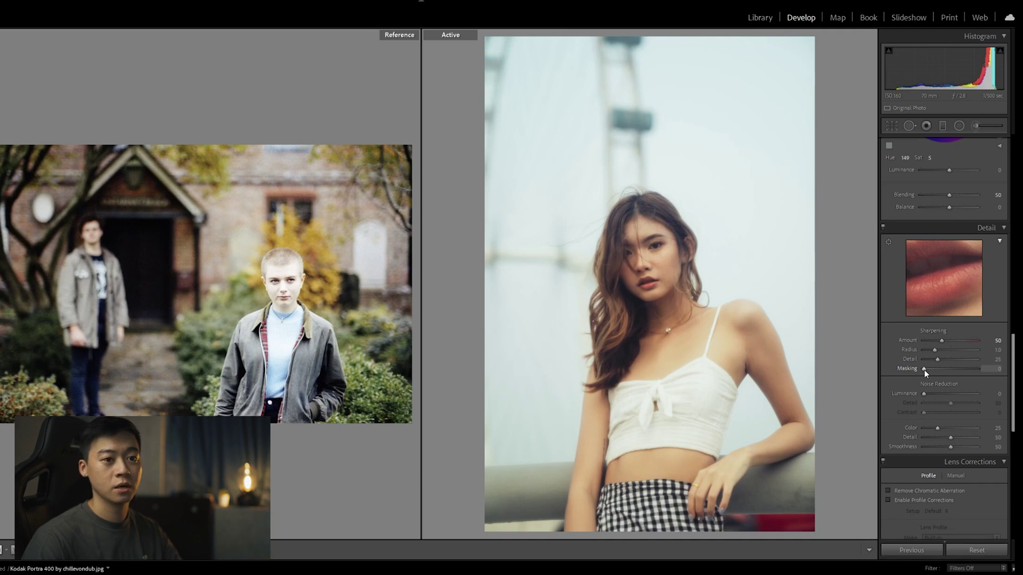
{"action": "left_click_drag", "start_coordinate": [923, 370], "coordinate": [954, 375]}
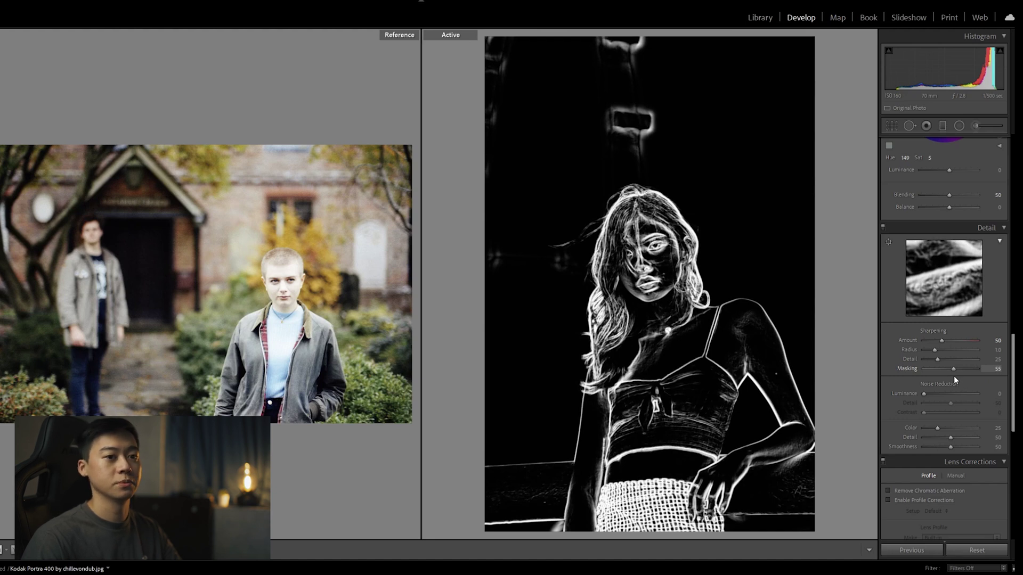
{"action": "left_click_drag", "start_coordinate": [953, 376], "coordinate": [973, 371]}
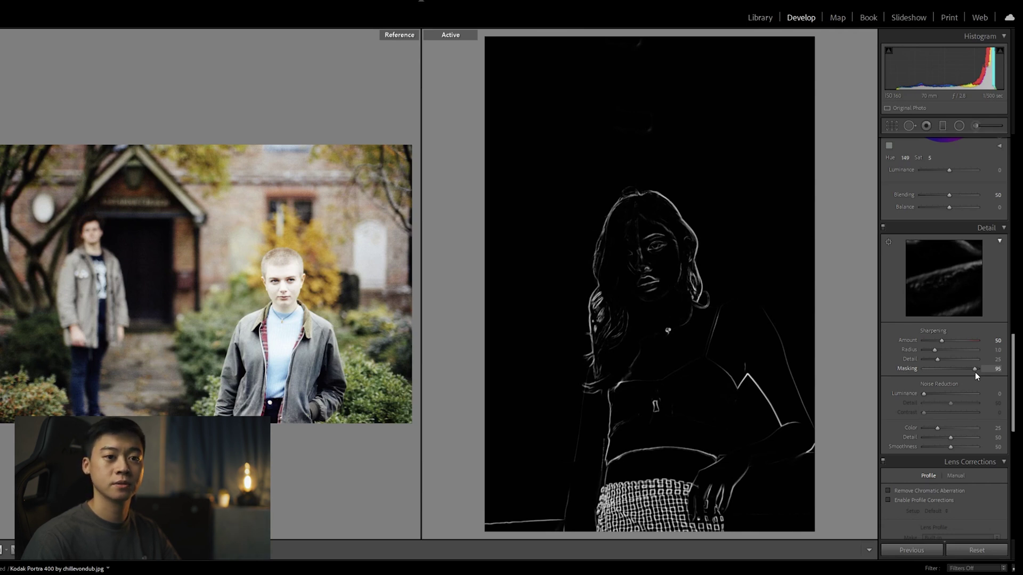
{"action": "left_click_drag", "start_coordinate": [975, 372], "coordinate": [975, 372]}
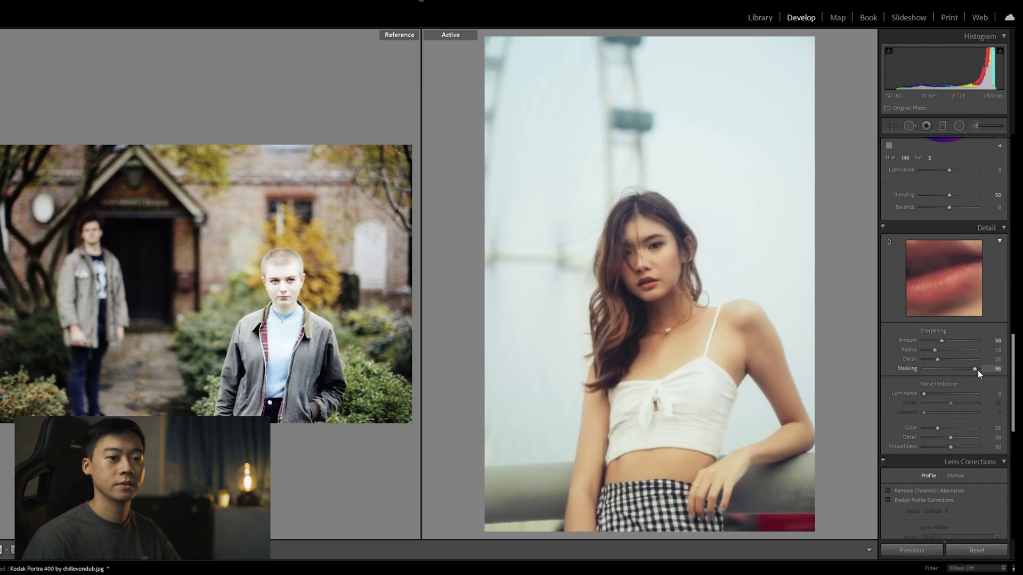
Step: Enable lens profile corrections and remove chromatic aberration in Lens Corrections
{"action": "scroll", "coordinate": [983, 376], "scroll_direction": "down", "scroll_amount": 3}
{"action": "left_click", "coordinate": [939, 394]}
{"action": "left_click", "coordinate": [951, 389]}
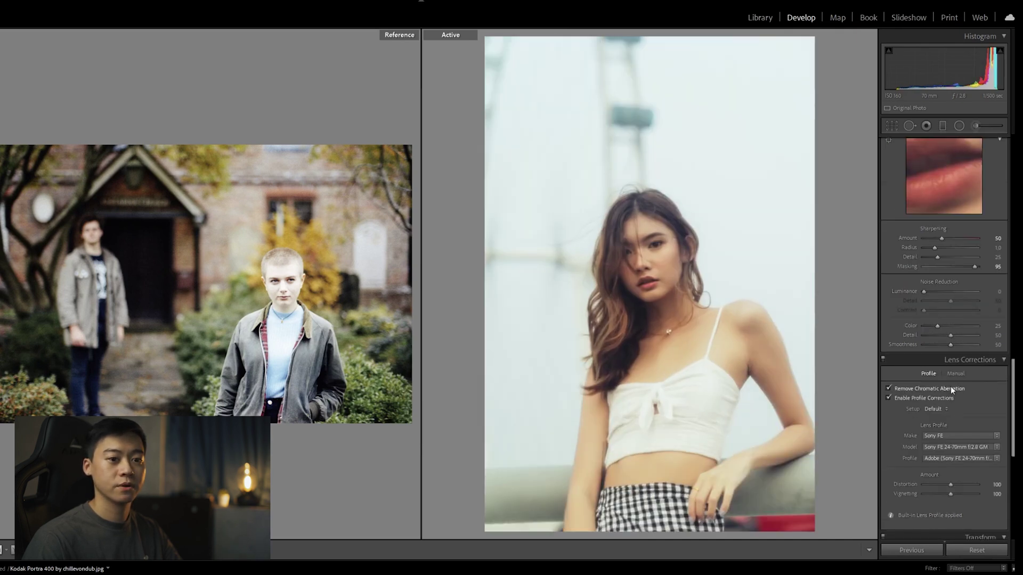
Step: Set the post-crop vignette to Amount -12, Feather 80 and Highlights 80
{"action": "scroll", "coordinate": [1000, 370], "scroll_direction": "down", "scroll_amount": 6}
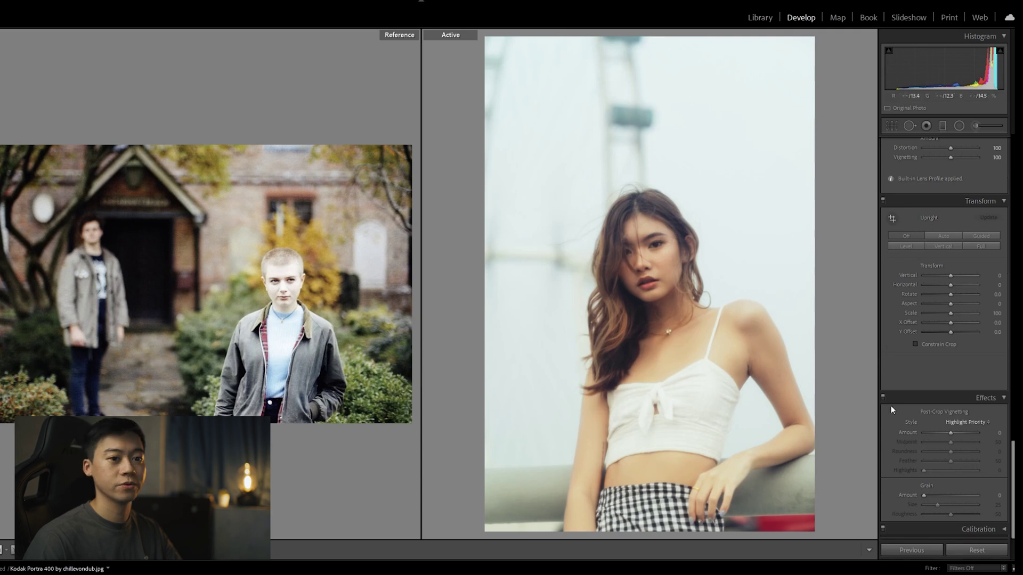
{"action": "left_click", "coordinate": [994, 433]}
{"action": "type", "text": "-12"}
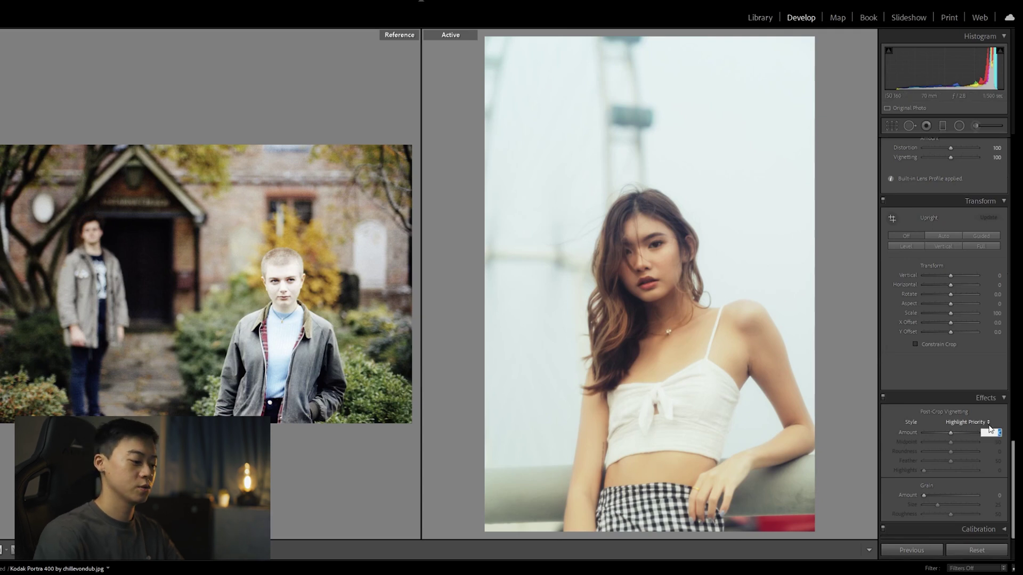
{"action": "key", "text": "Return"}
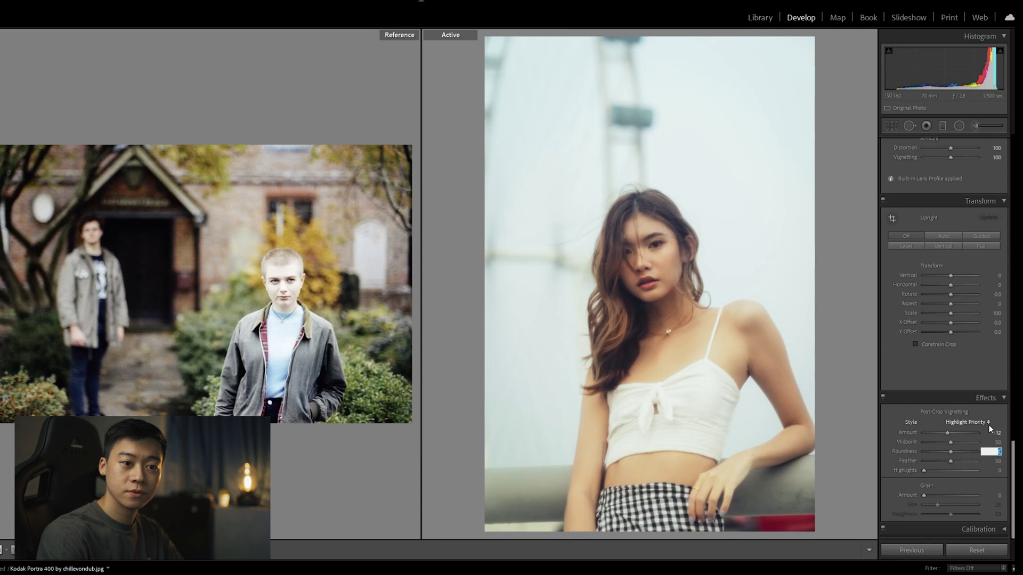
{"action": "key", "text": "Tab"}
{"action": "type", "text": "80"}
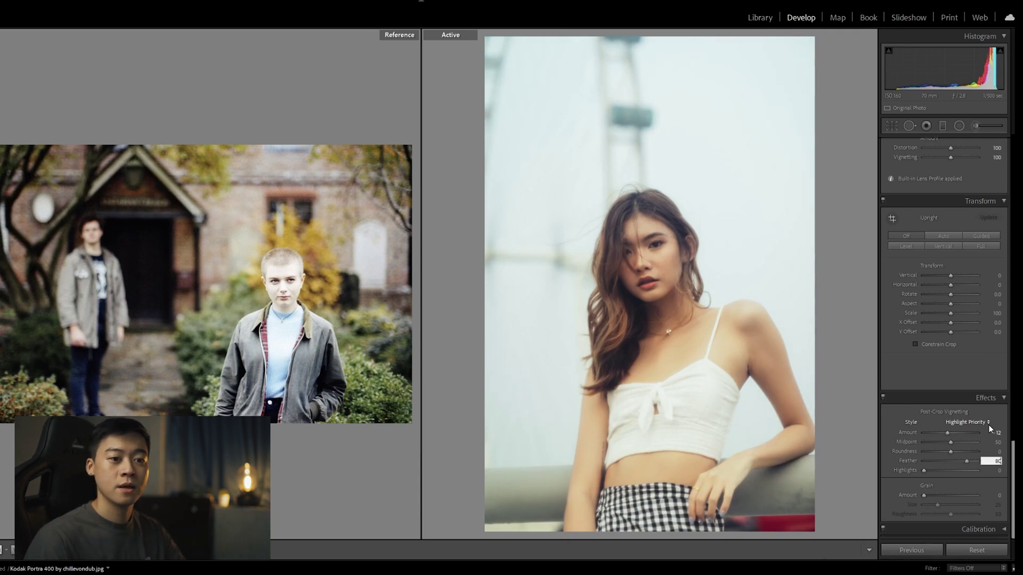
{"action": "key", "text": "Tab"}
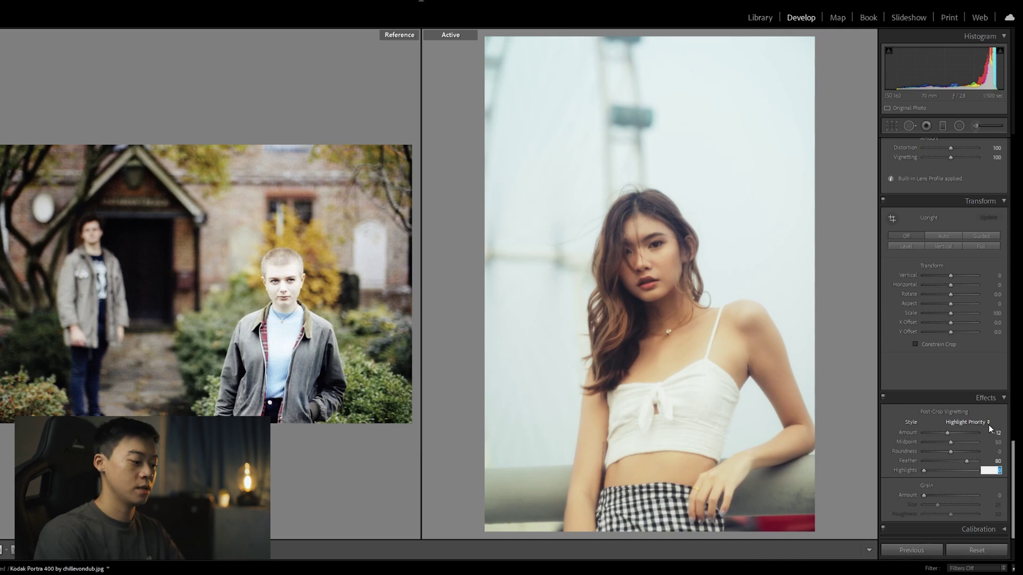
{"action": "type", "text": "80"}
{"action": "key", "text": "Return"}
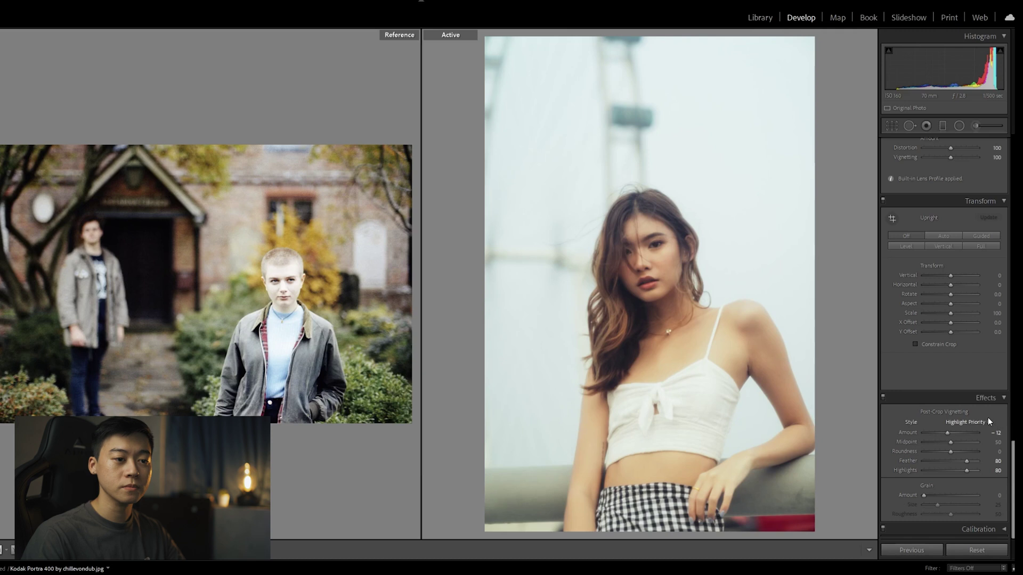
{"action": "left_click", "coordinate": [299, 256]}
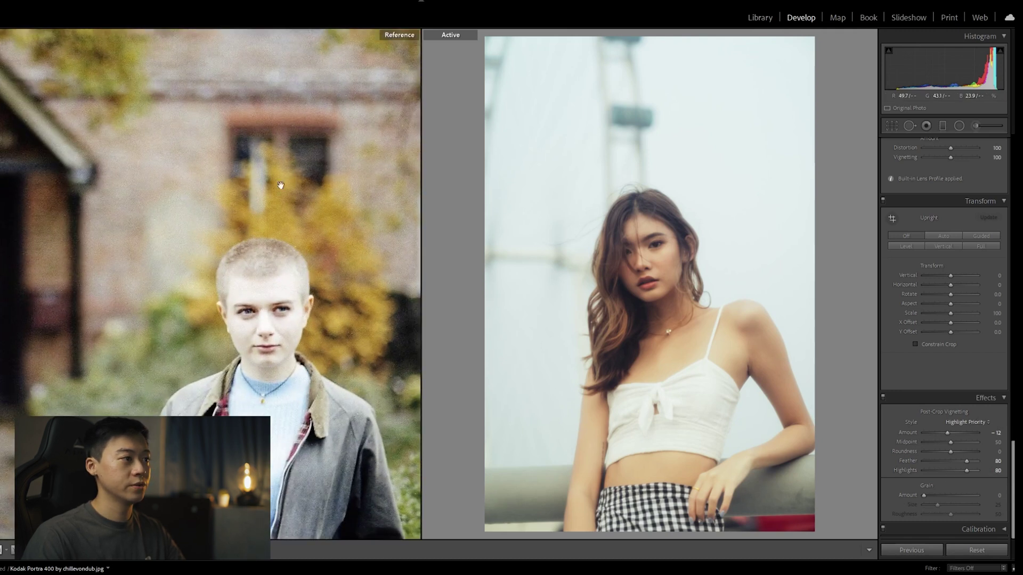
{"action": "left_click_drag", "start_coordinate": [328, 244], "coordinate": [261, 257]}
{"action": "left_click_drag", "start_coordinate": [332, 302], "coordinate": [315, 288]}
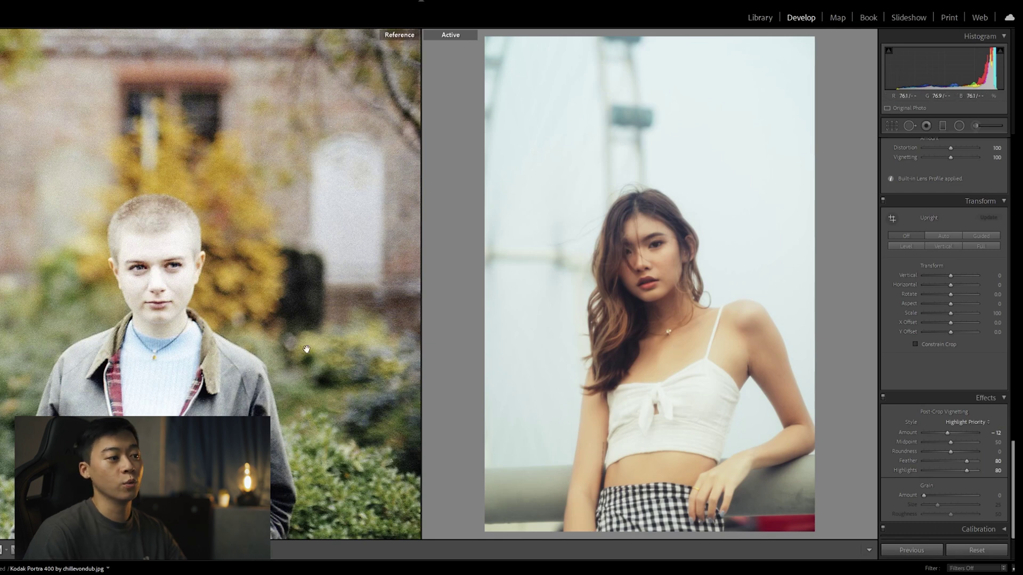
{"action": "left_click", "coordinate": [323, 286]}
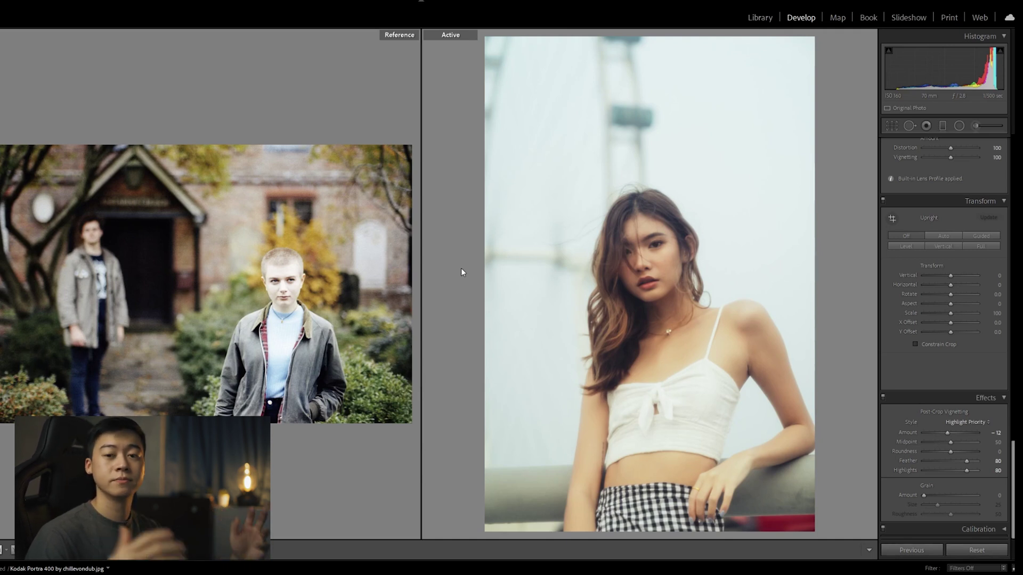
{"action": "left_click", "coordinate": [348, 254]}
{"action": "left_click_drag", "start_coordinate": [332, 238], "coordinate": [219, 201]}
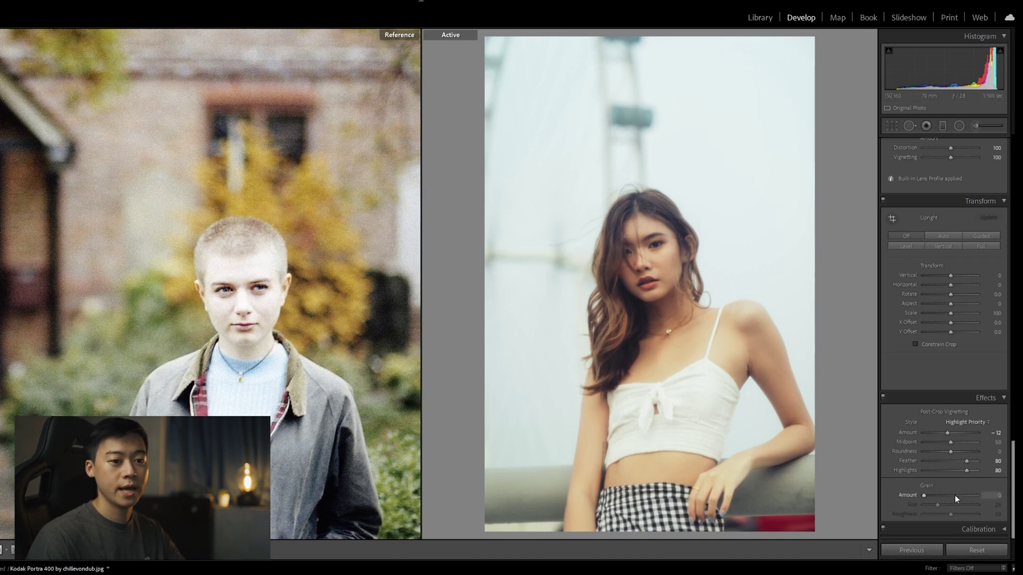
Step: Turn on film grain with an initial Amount of 45
{"action": "left_click", "coordinate": [926, 497]}
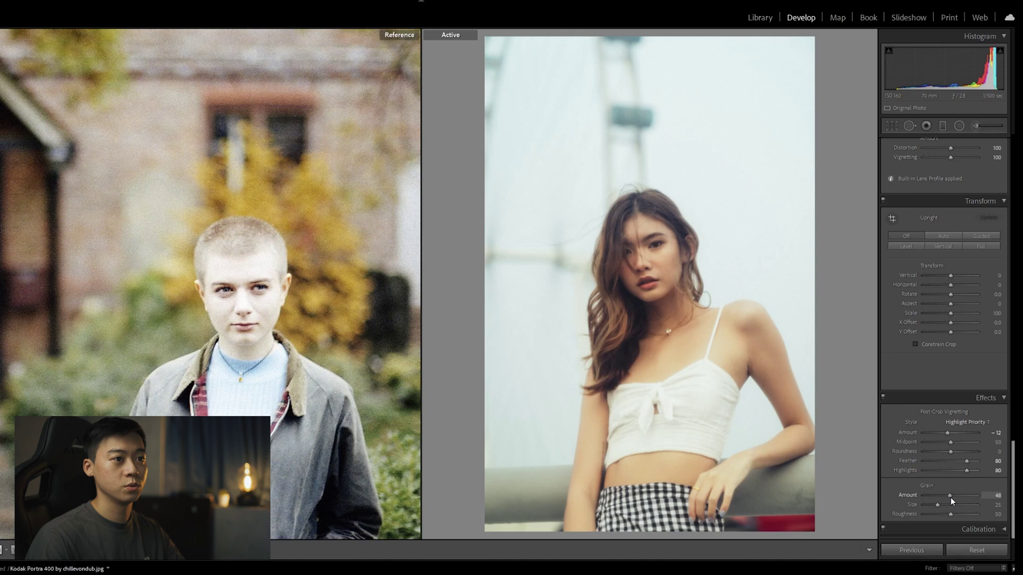
{"action": "left_click", "coordinate": [991, 499]}
{"action": "type", "text": "45"}
{"action": "key", "text": "Return"}
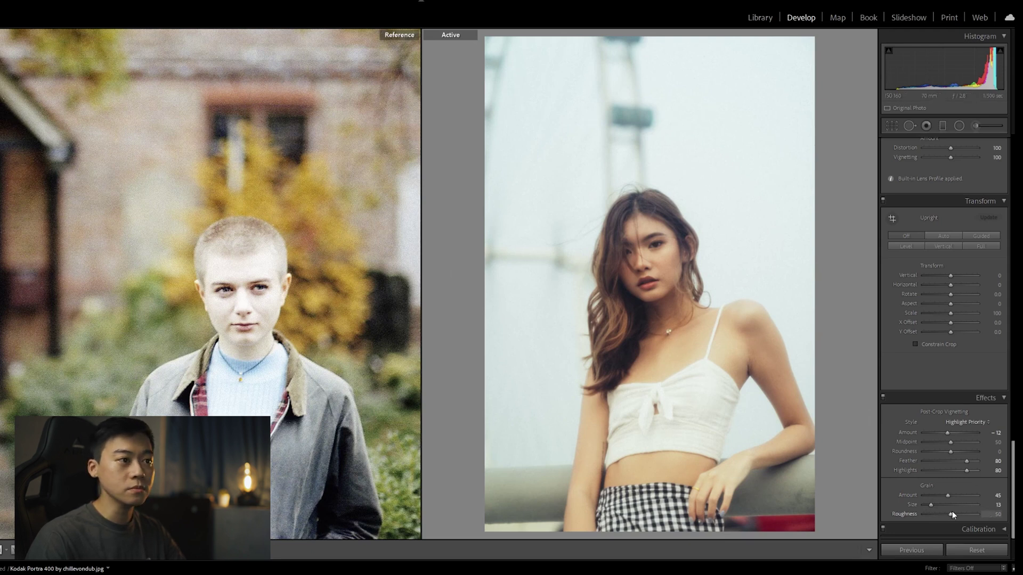
Step: Inspect the hair close-up, then raise grain Amount to 48 and lower the grain Size
{"action": "left_click", "coordinate": [763, 255]}
{"action": "left_click_drag", "start_coordinate": [600, 212], "coordinate": [748, 244]}
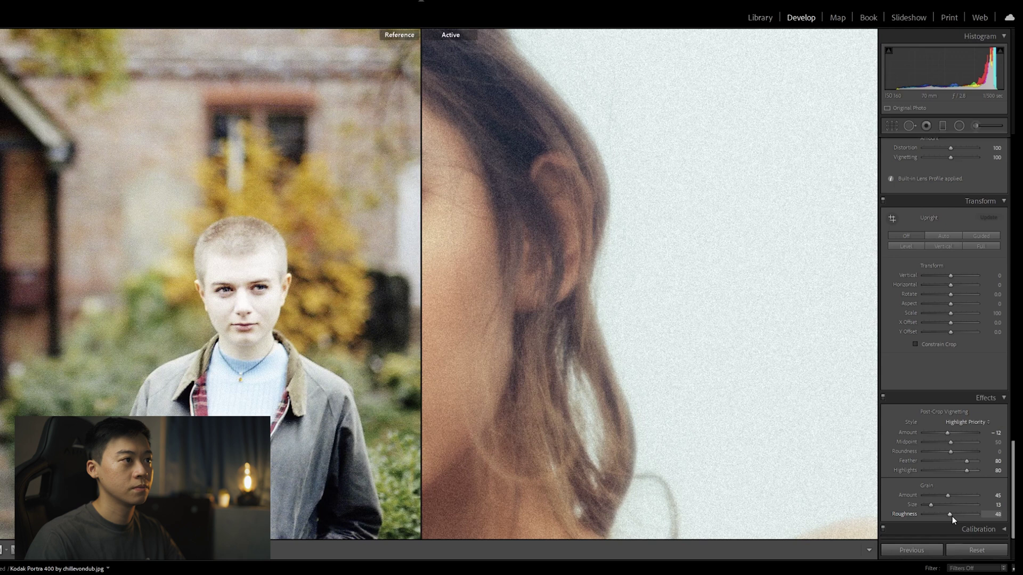
{"action": "left_click_drag", "start_coordinate": [439, 195], "coordinate": [489, 235]}
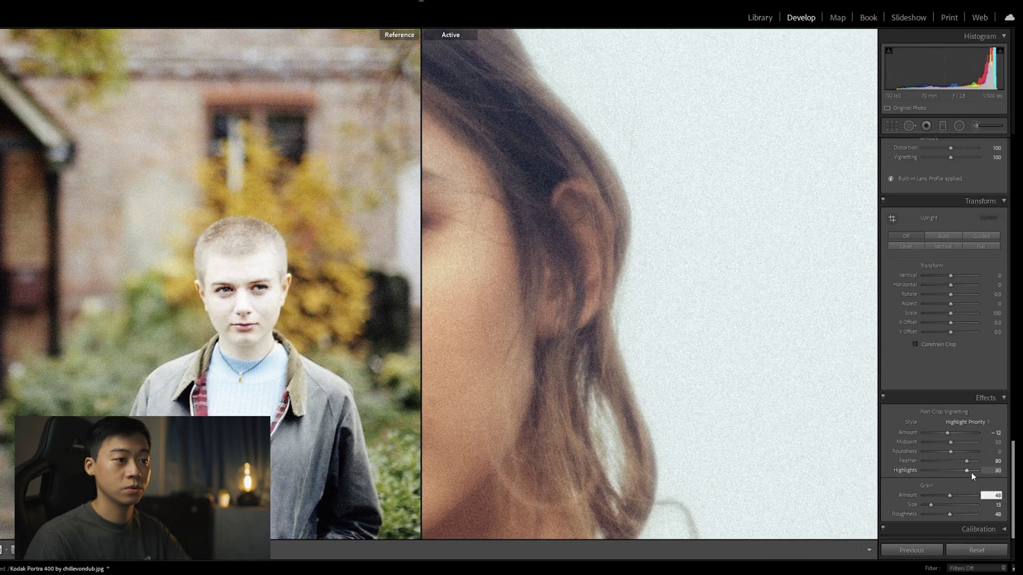
{"action": "type", "text": "48"}
{"action": "key", "text": "Return"}
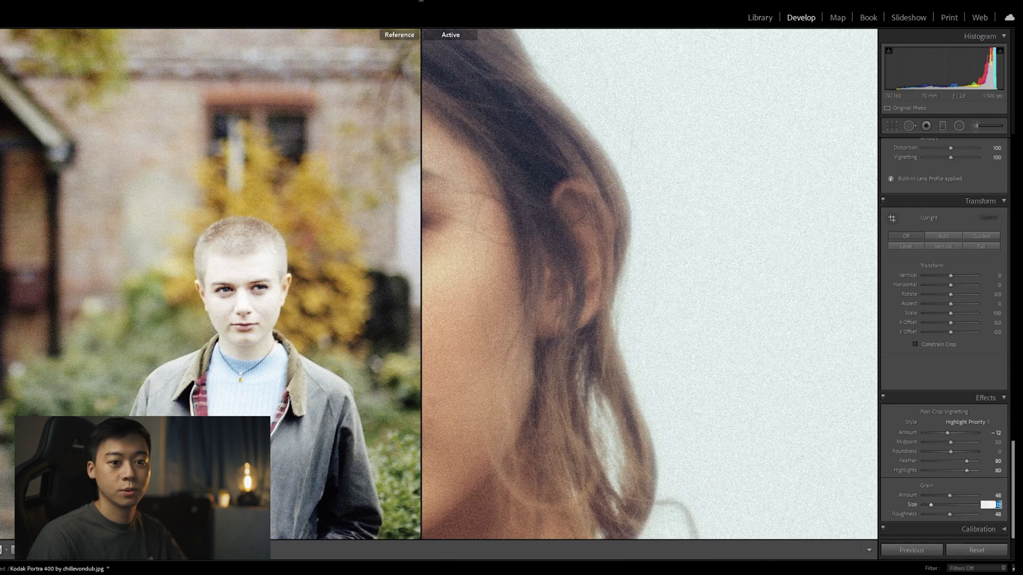
{"action": "type", "text": "15"}
{"action": "key", "text": "Return"}
{"action": "left_click", "coordinate": [645, 301]}
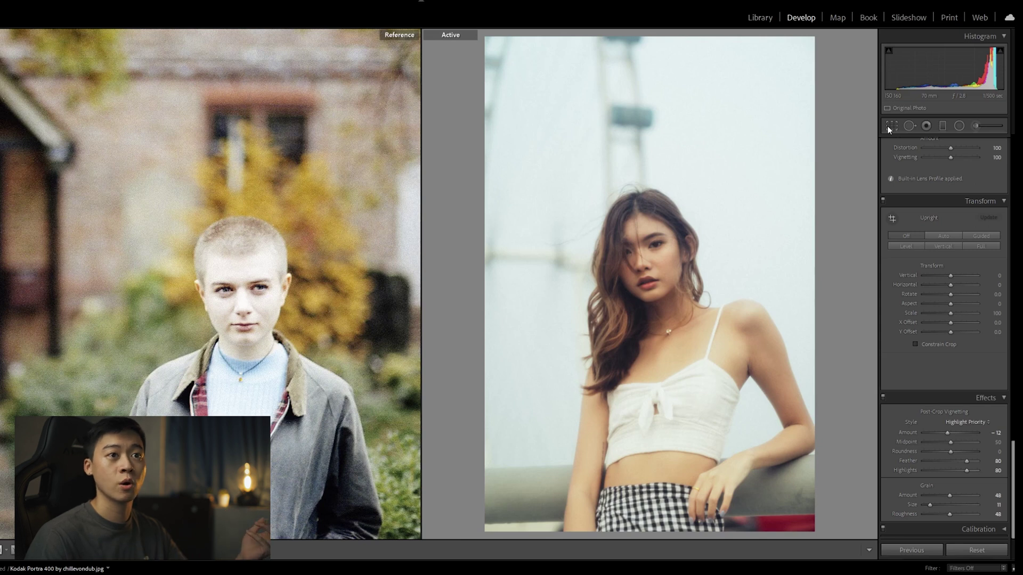
Step: Start a crop on the portrait constrained to the 4 x 5 aspect ratio
{"action": "left_click", "coordinate": [887, 125]}
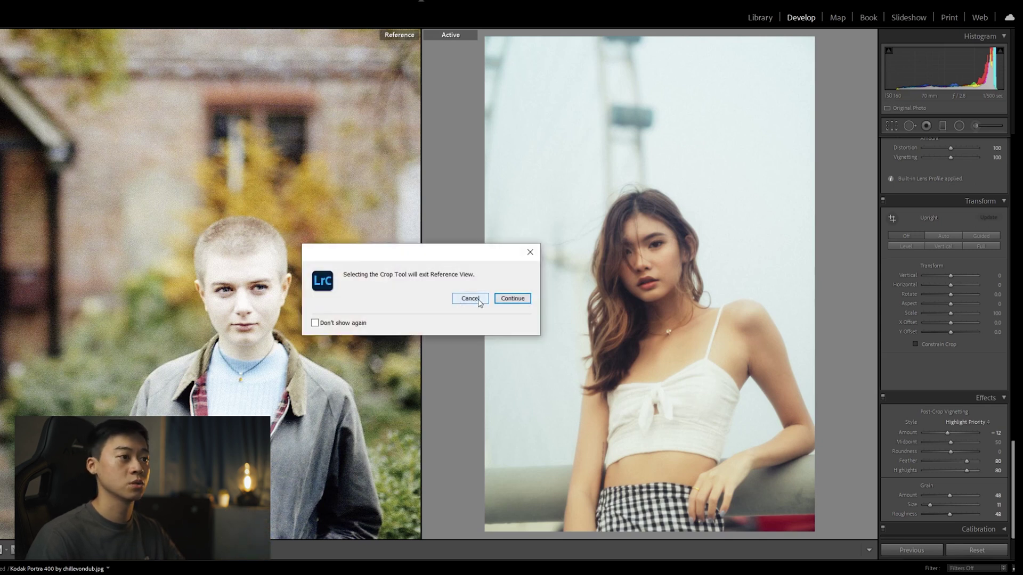
{"action": "left_click", "coordinate": [512, 298]}
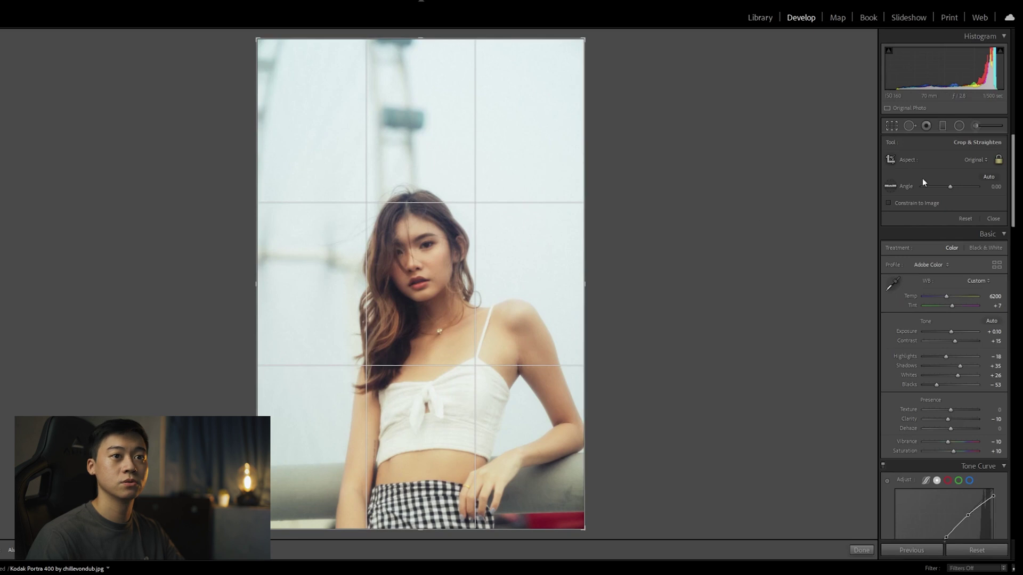
{"action": "left_click", "coordinate": [975, 160]}
{"action": "left_click", "coordinate": [938, 224]}
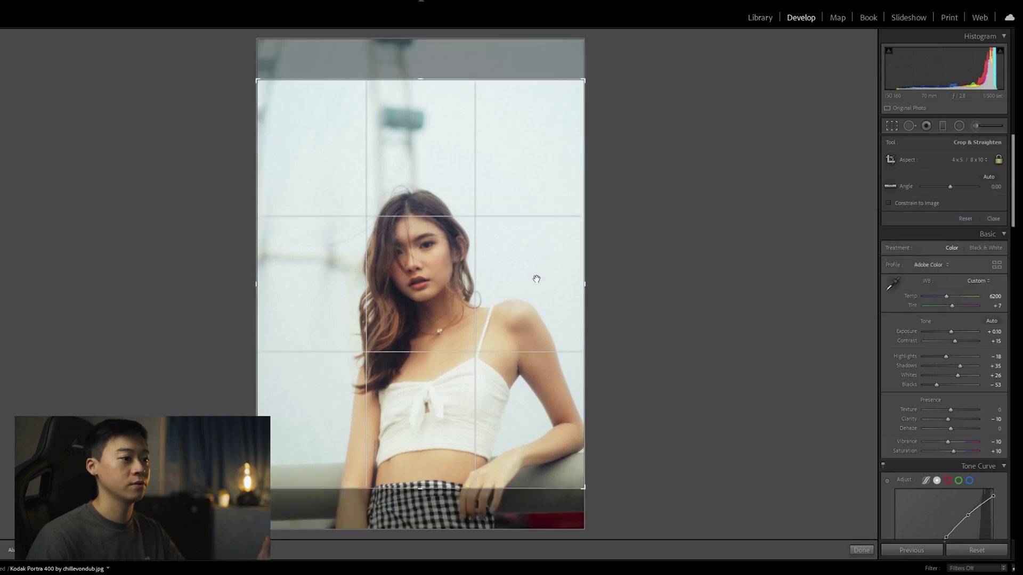
Step: Reposition the photo and adjust the crop edges around the woman
{"action": "left_click_drag", "start_coordinate": [427, 319], "coordinate": [427, 289]}
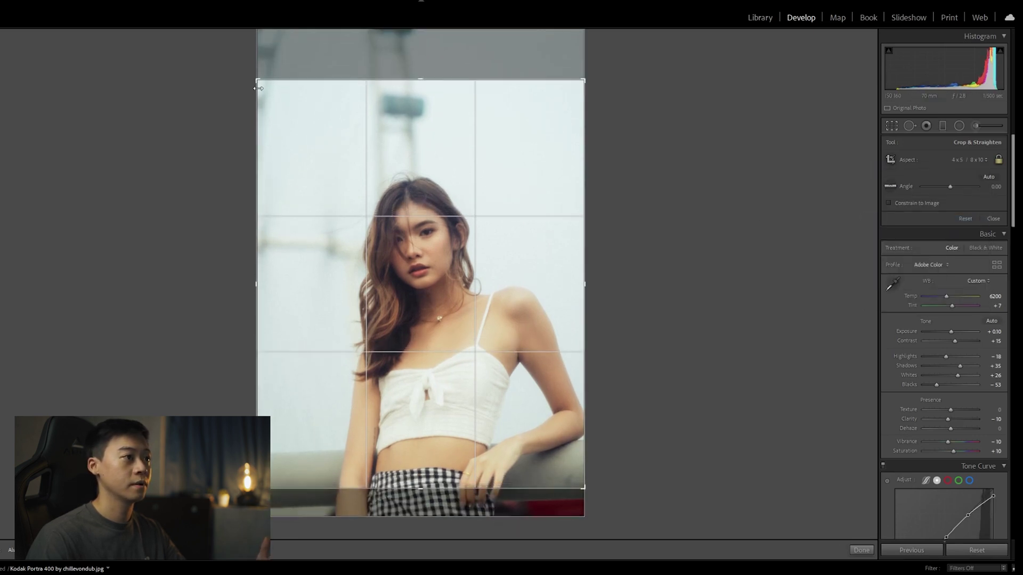
{"action": "left_click_drag", "start_coordinate": [255, 81], "coordinate": [279, 107]}
{"action": "left_click_drag", "start_coordinate": [367, 137], "coordinate": [382, 133]}
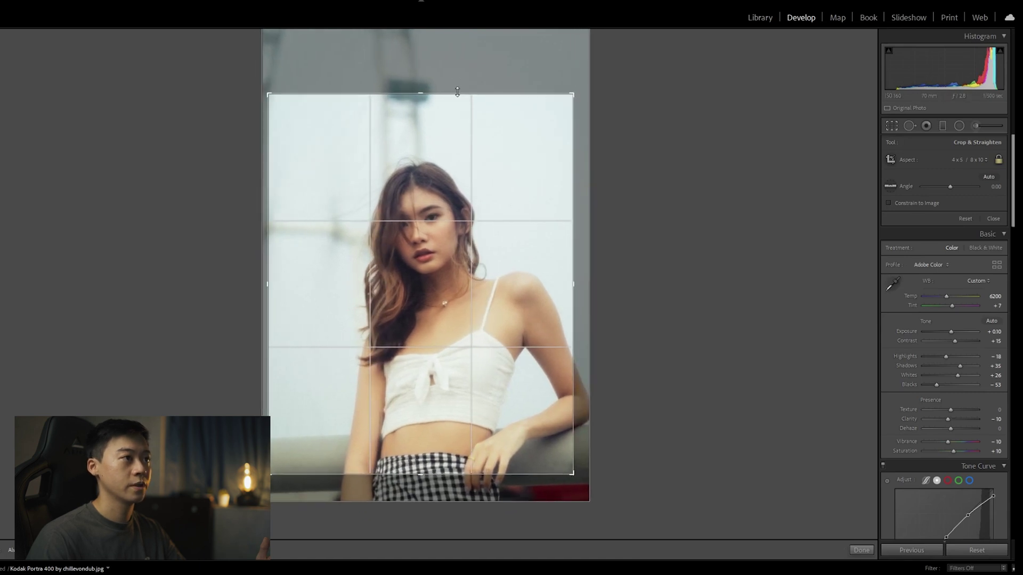
{"action": "left_click_drag", "start_coordinate": [455, 94], "coordinate": [457, 84]}
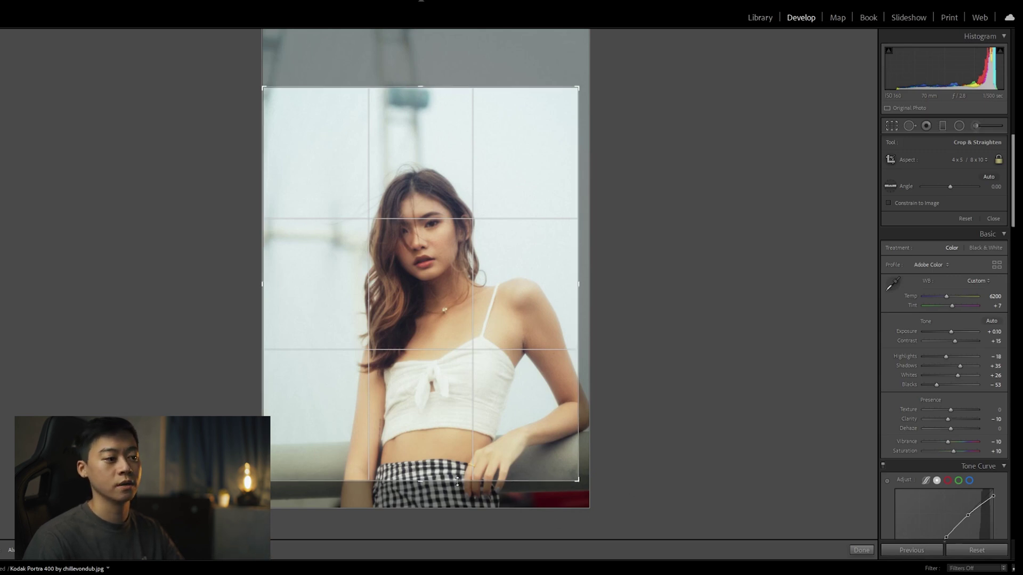
{"action": "left_click_drag", "start_coordinate": [452, 480], "coordinate": [455, 482]}
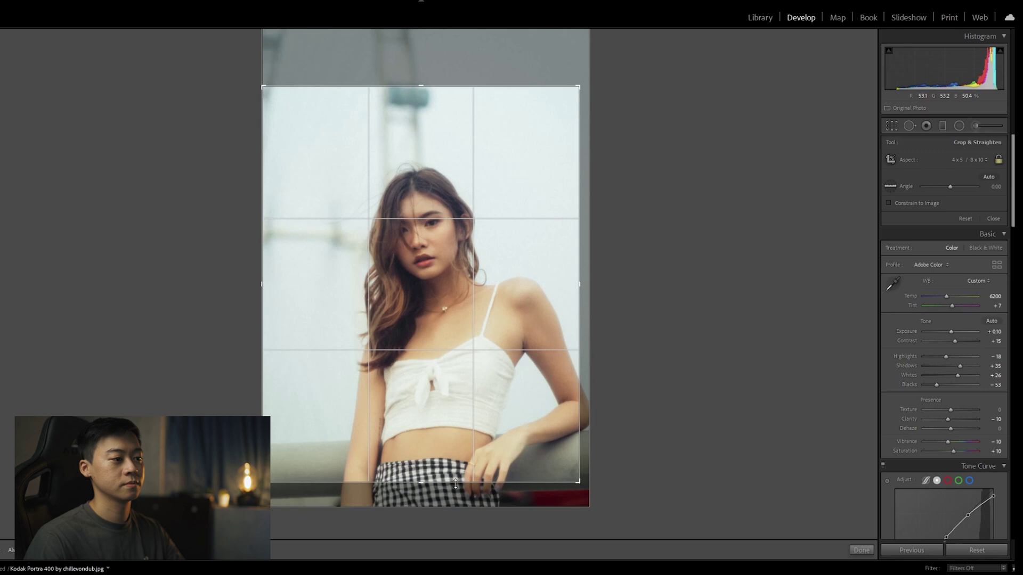